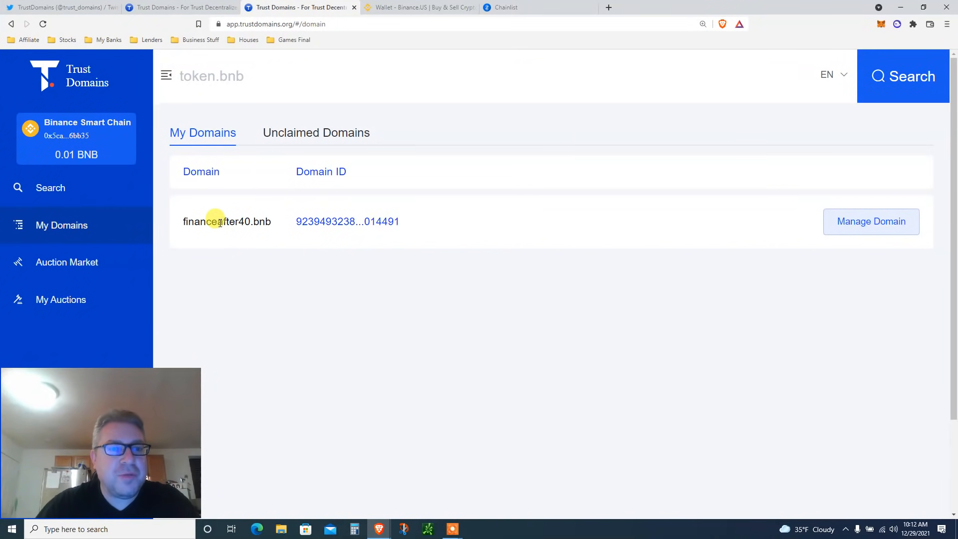
- Select the financeafter40.bnb domain name, then switch to the TrustDomains Twitter profile
triple_click(219, 222)
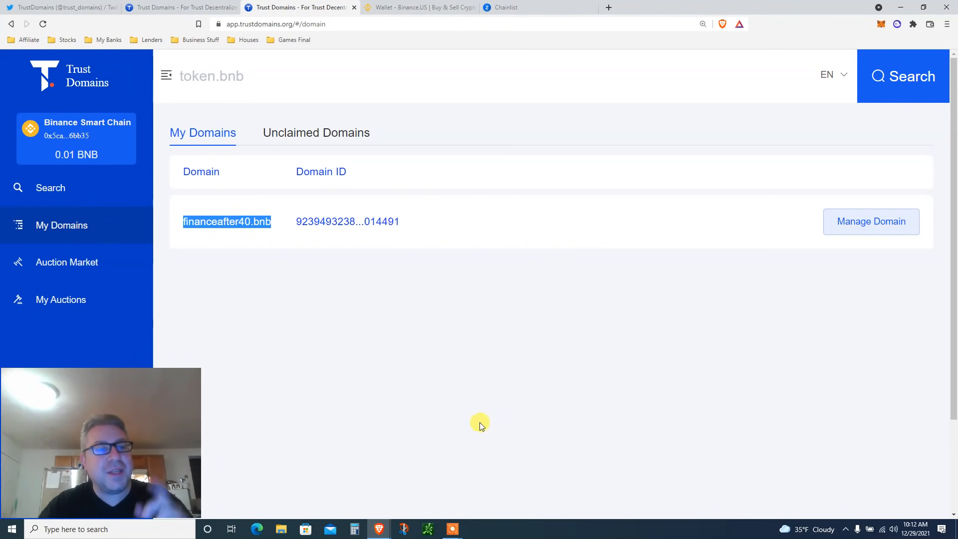
left_click(452, 529)
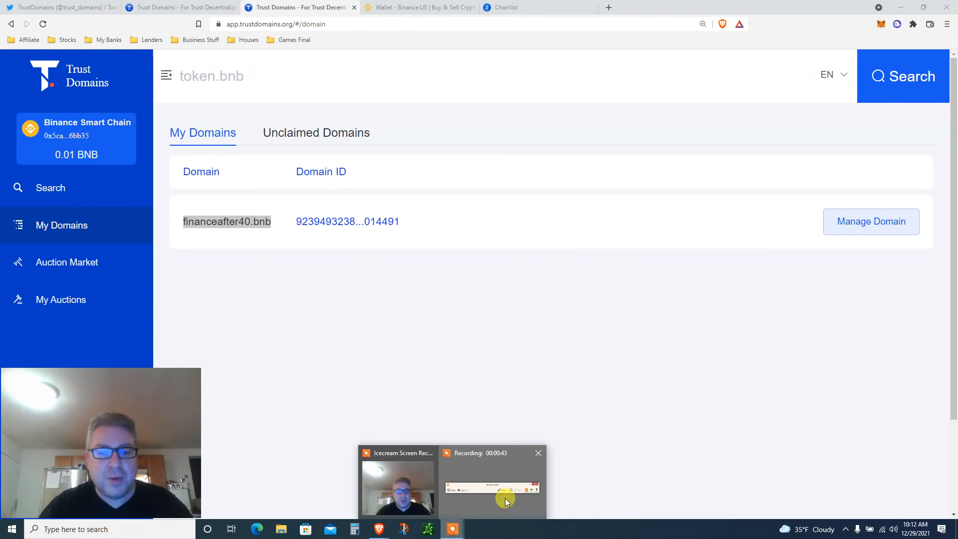
left_click(505, 497)
key("ctrl+1")
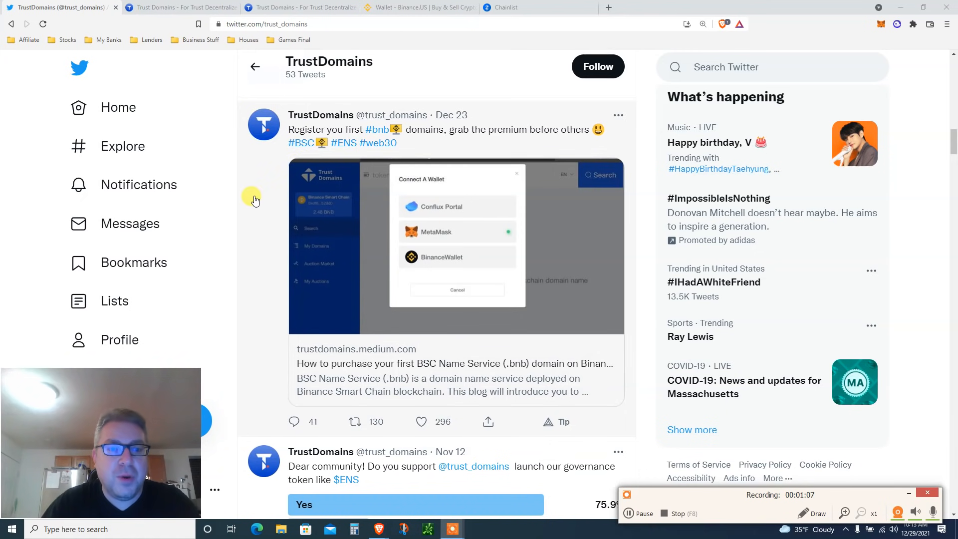
left_click_drag(952, 144, 952, 153)
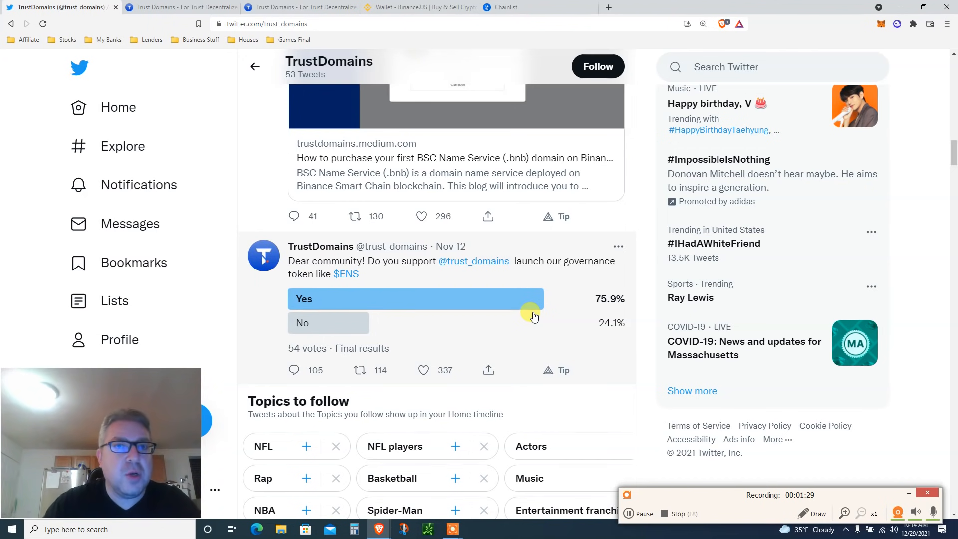
- Switch from the Twitter feed to the Binance.US wallet page
left_click(419, 6)
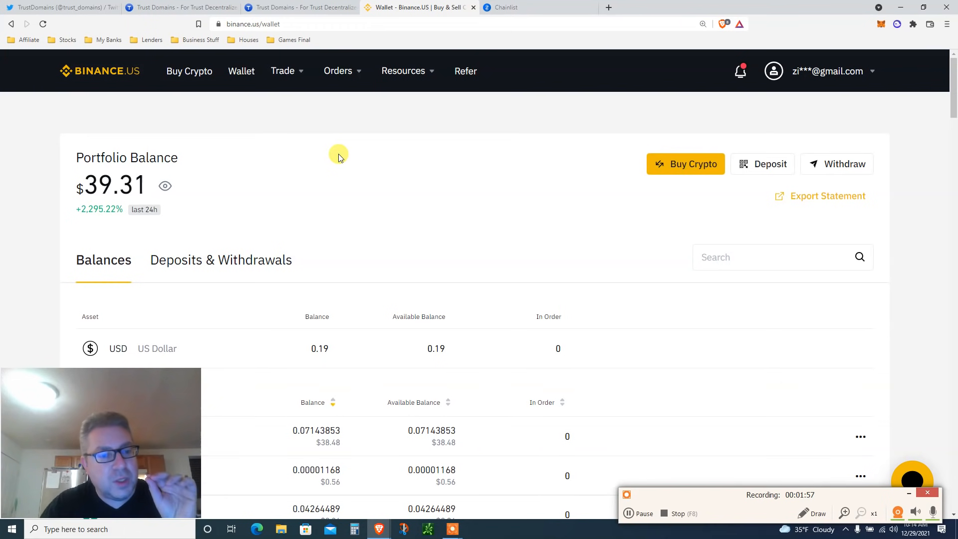
scroll(339, 158, "down", 1)
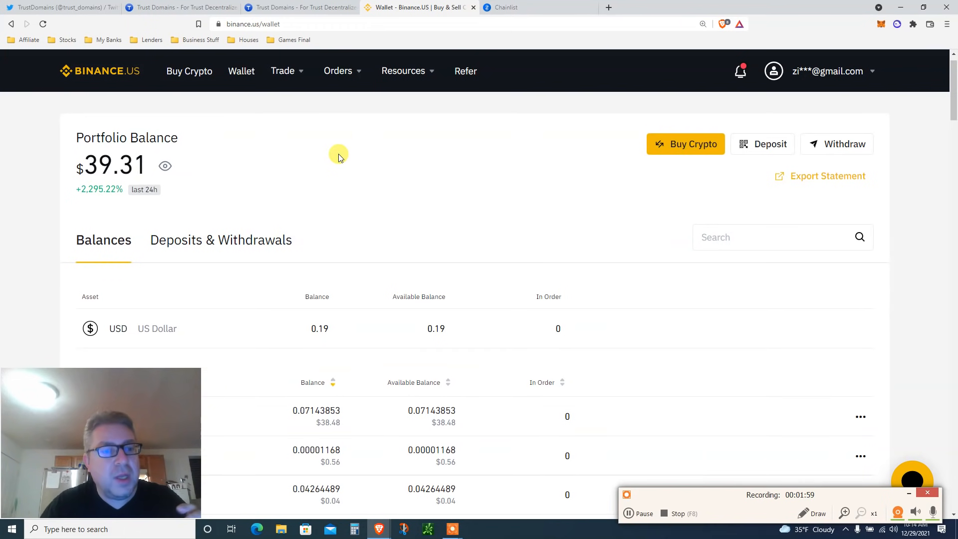
scroll(338, 157, "down", 1)
scroll(338, 157, "down", 1)
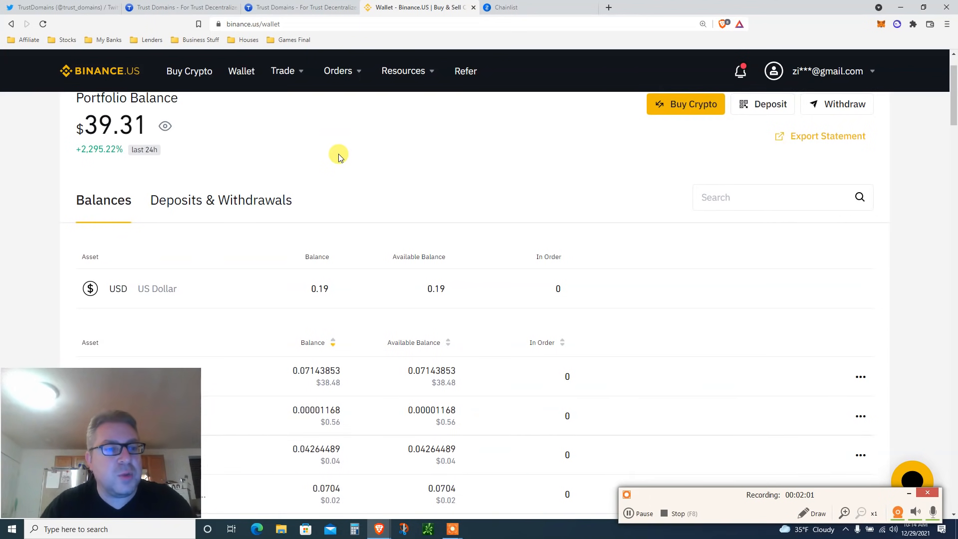
scroll(338, 157, "down", 1)
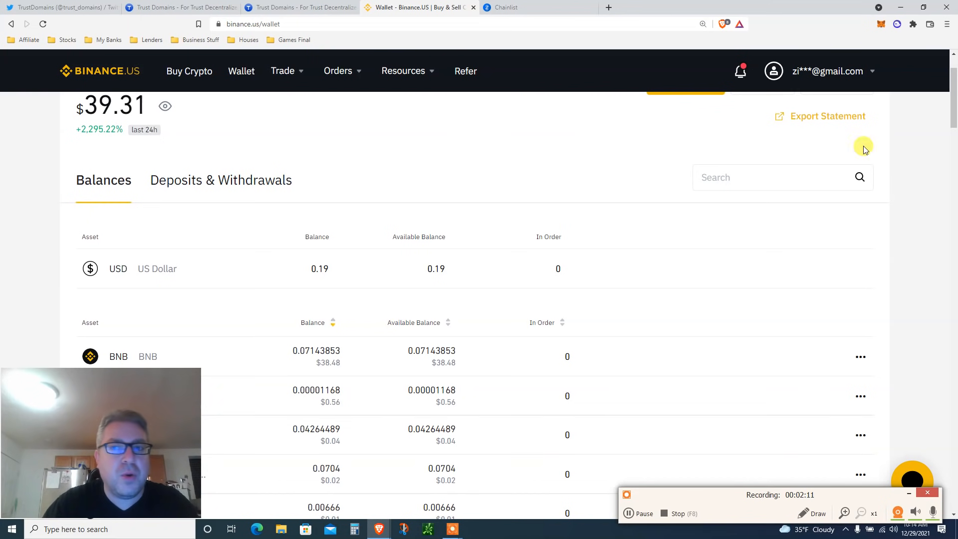
left_click_drag(952, 105, 952, 110)
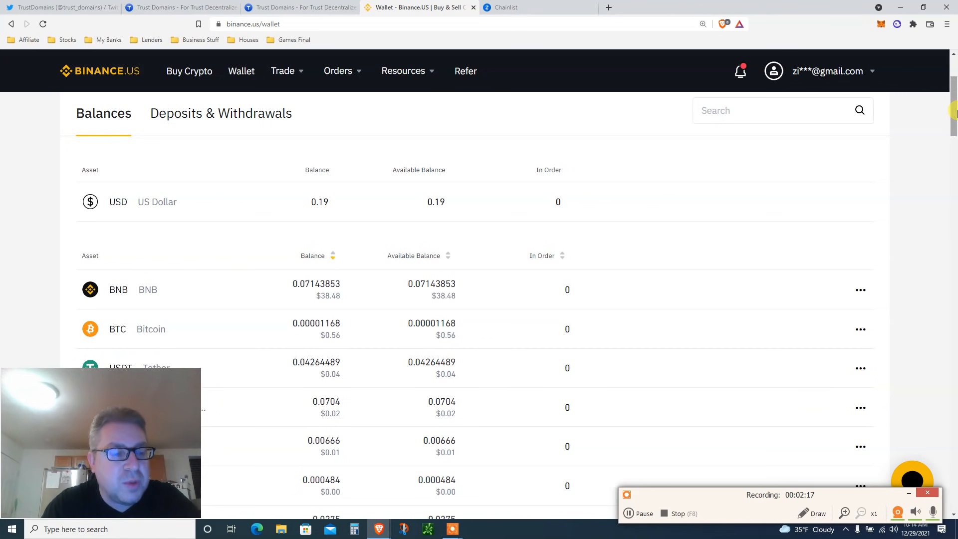
- Check the MetaMask wallet balance, then bring up the BNB transaction history (0.07143853 BNB)
left_click(881, 27)
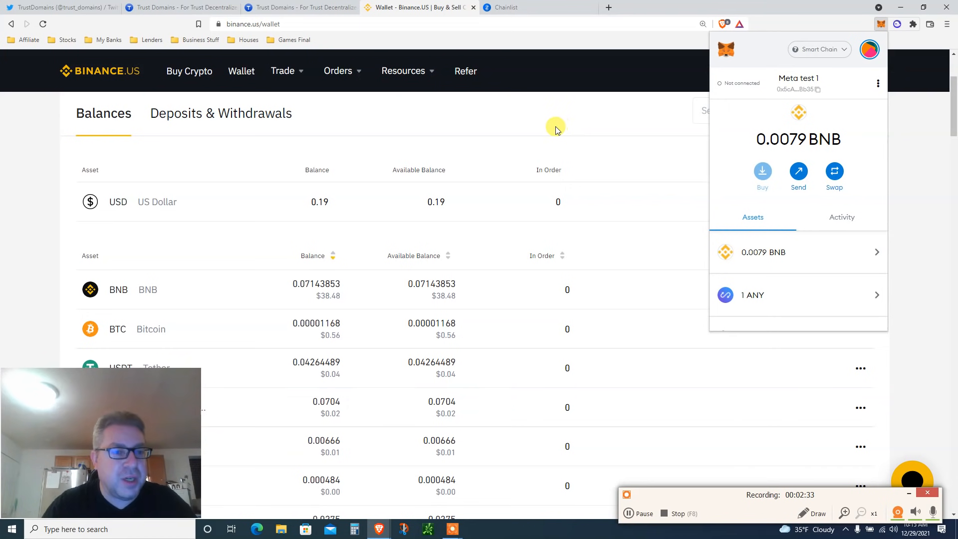
left_click(503, 123)
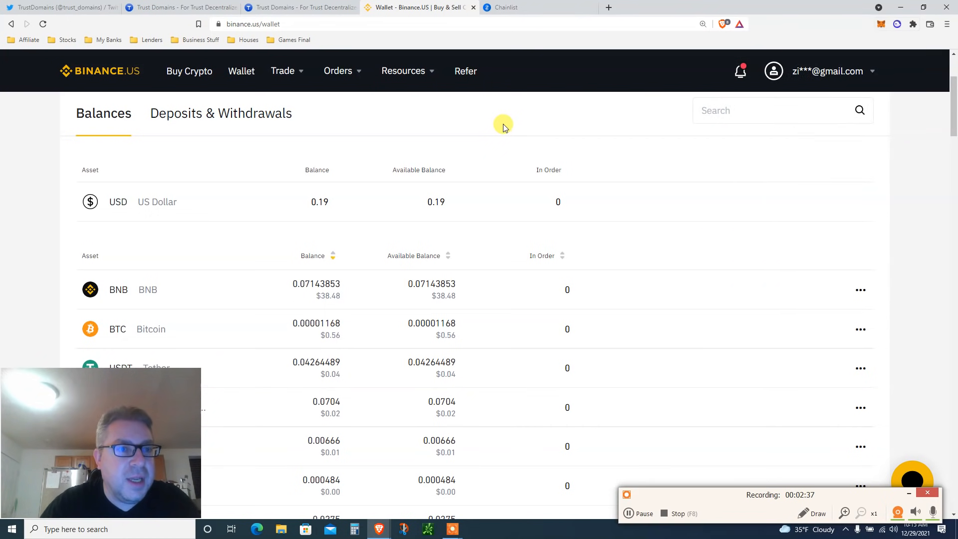
scroll(503, 123, "down", 1)
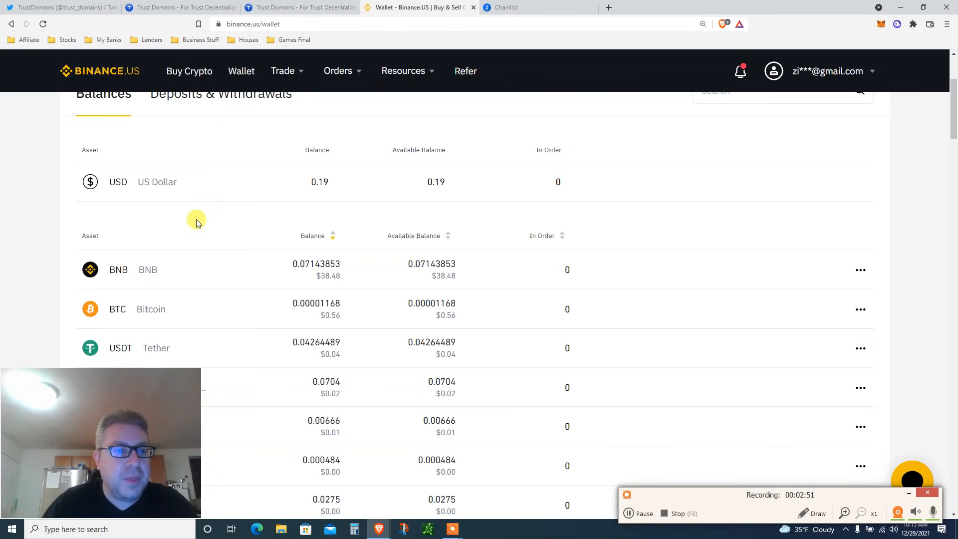
mouse_move(340, 289)
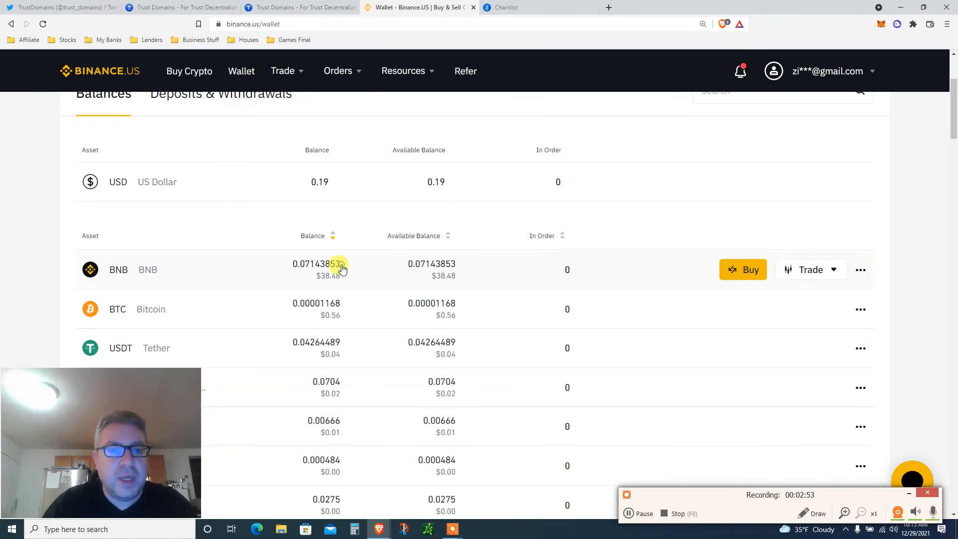
left_click(360, 272)
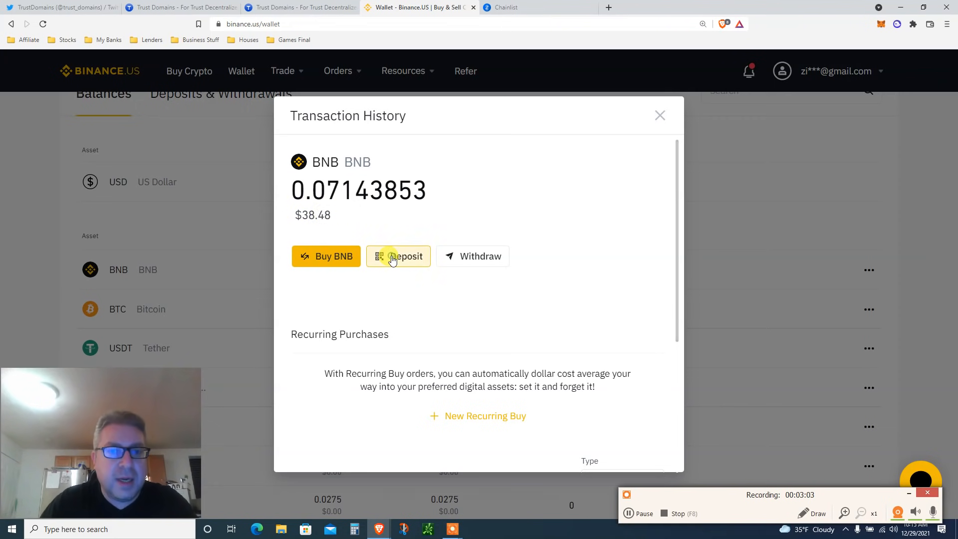
- Start a BNB deposit and highlight the memo-and-address requirement notice
left_click(391, 259)
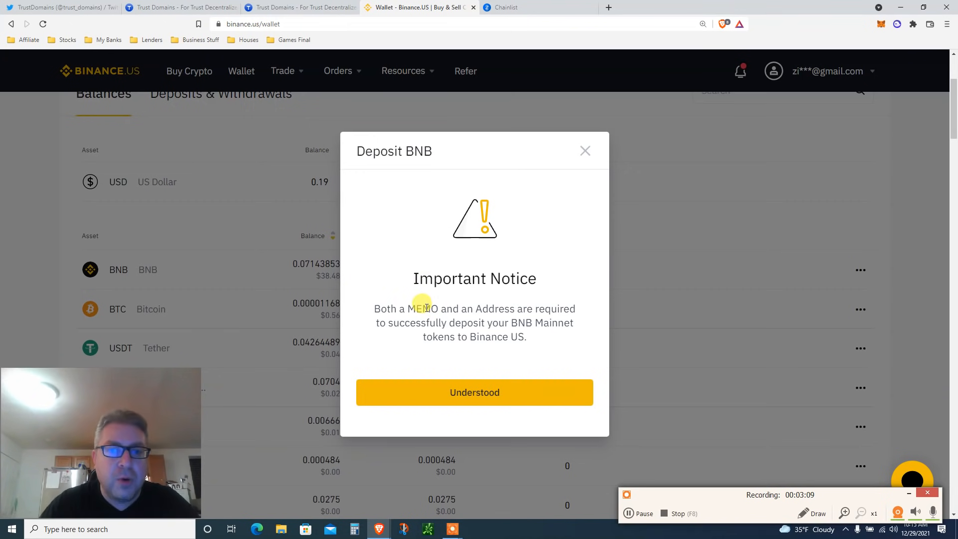
triple_click(423, 307)
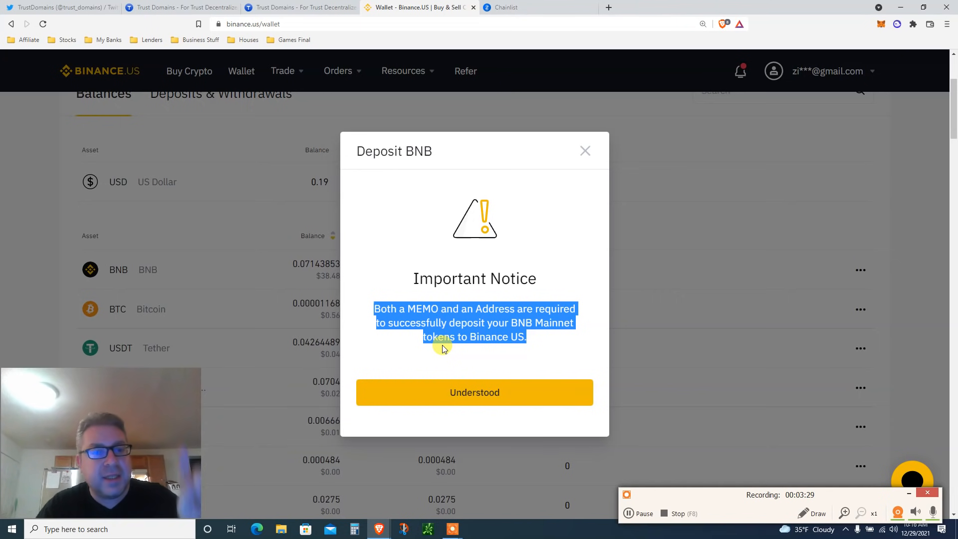
- Acknowledge the notice and keep BEP2 as the BNB deposit network
left_click(431, 393)
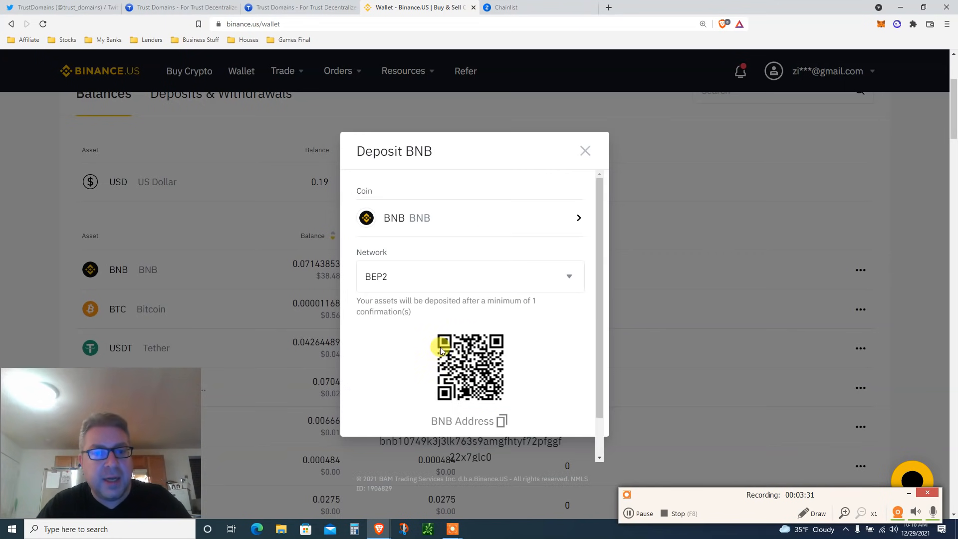
left_click_drag(598, 238, 603, 272)
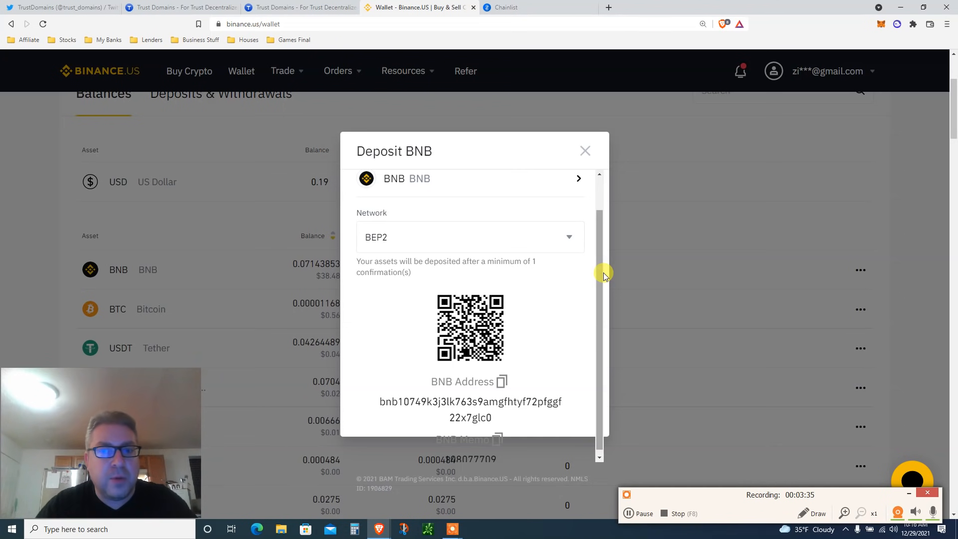
left_click_drag(600, 275, 596, 236)
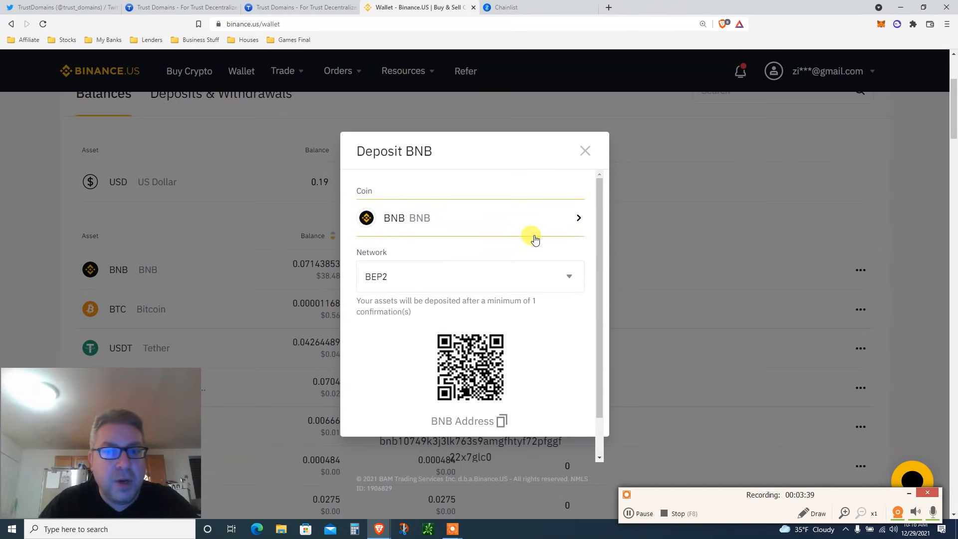
left_click_drag(599, 220, 600, 246)
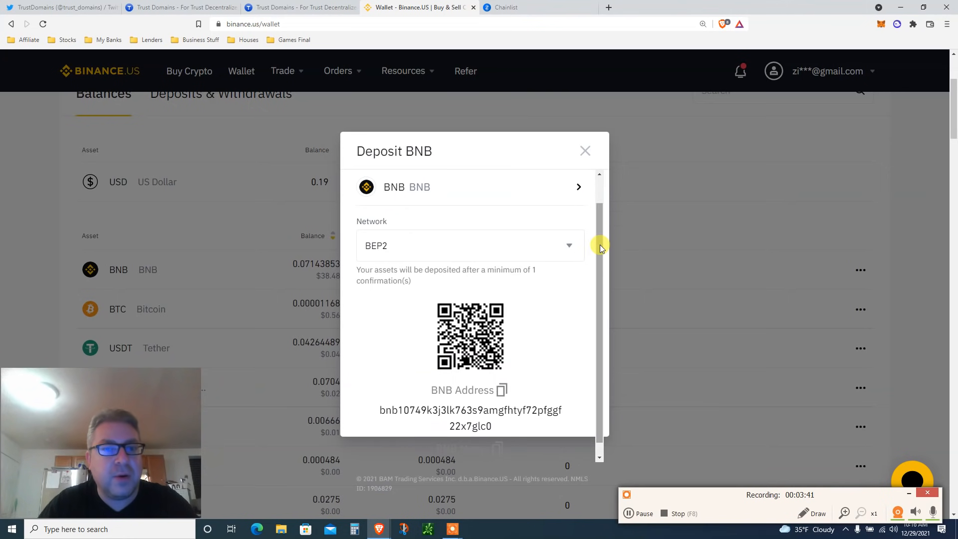
left_click(414, 250)
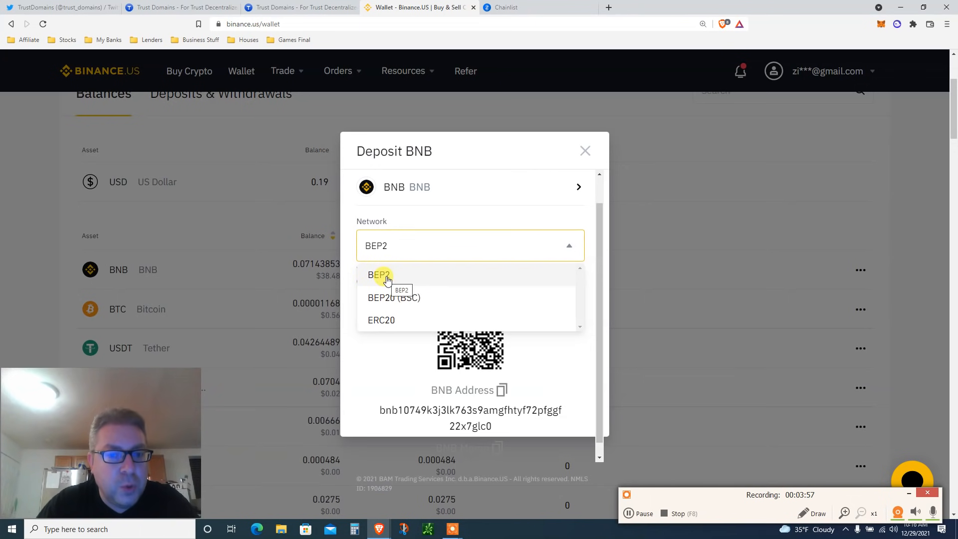
left_click(346, 255)
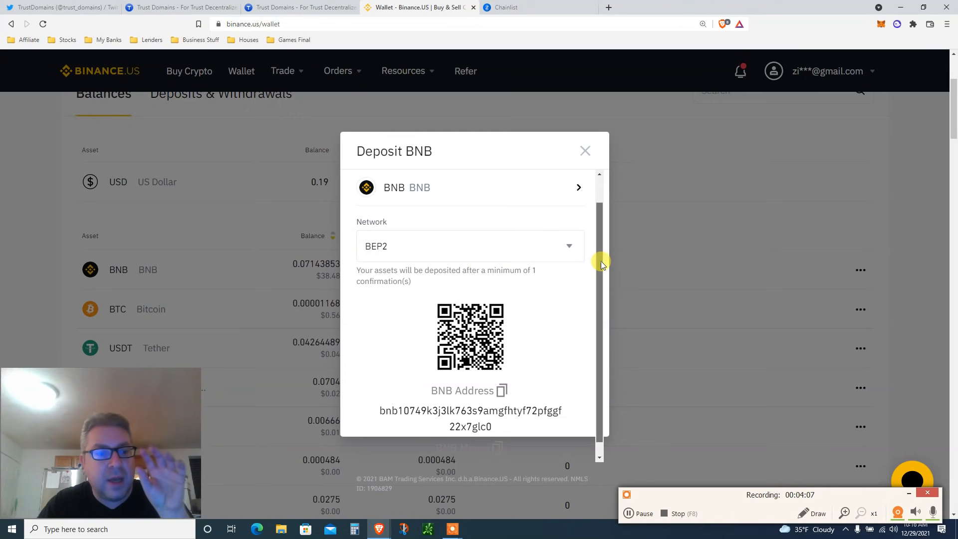
left_click_drag(601, 261, 601, 285)
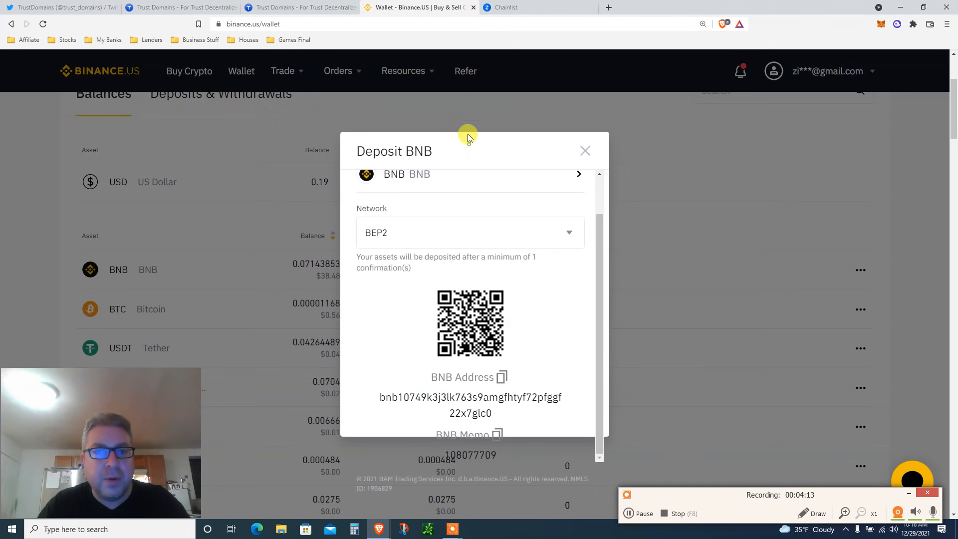
left_click_drag(953, 105, 954, 123)
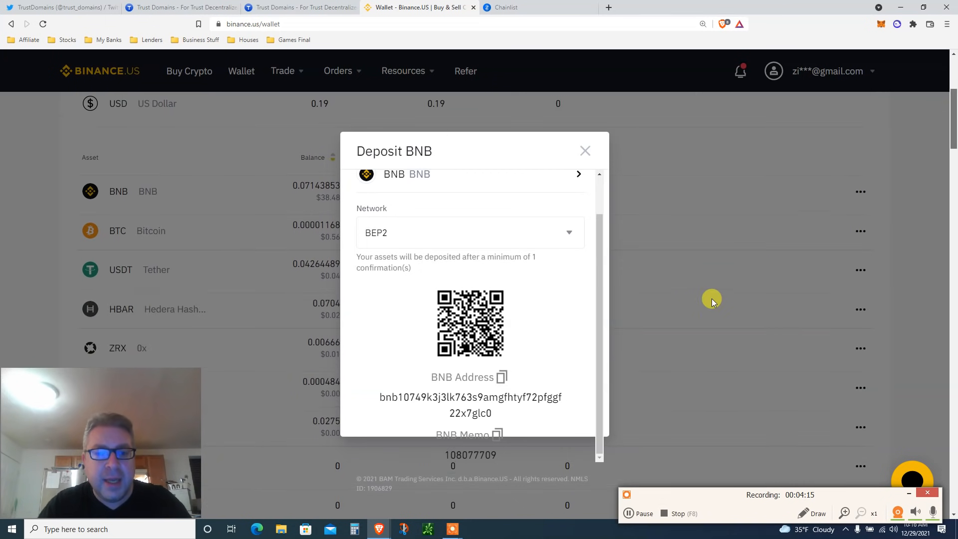
- Copy the BNB deposit address and memo, then close the Deposit BNB window
double_click(437, 397)
left_click(500, 377)
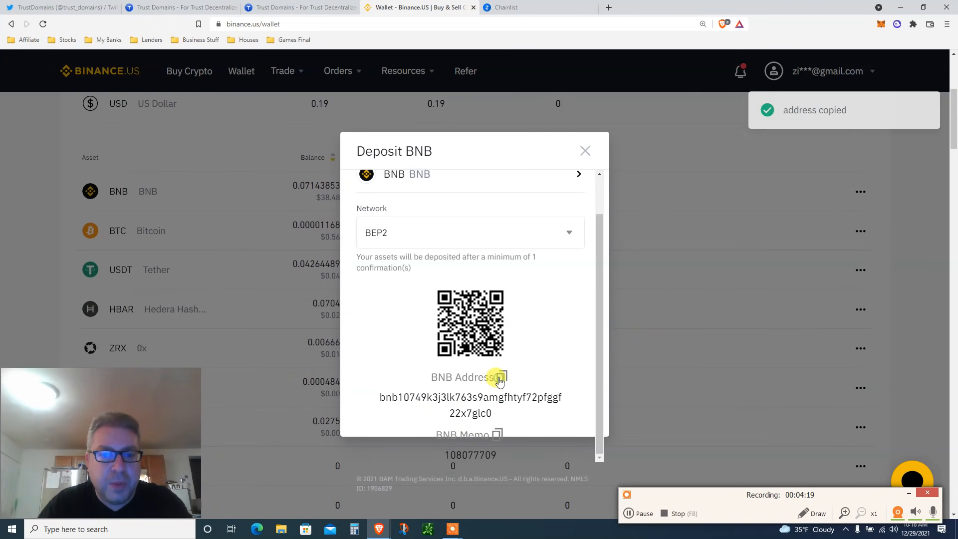
left_click(497, 434)
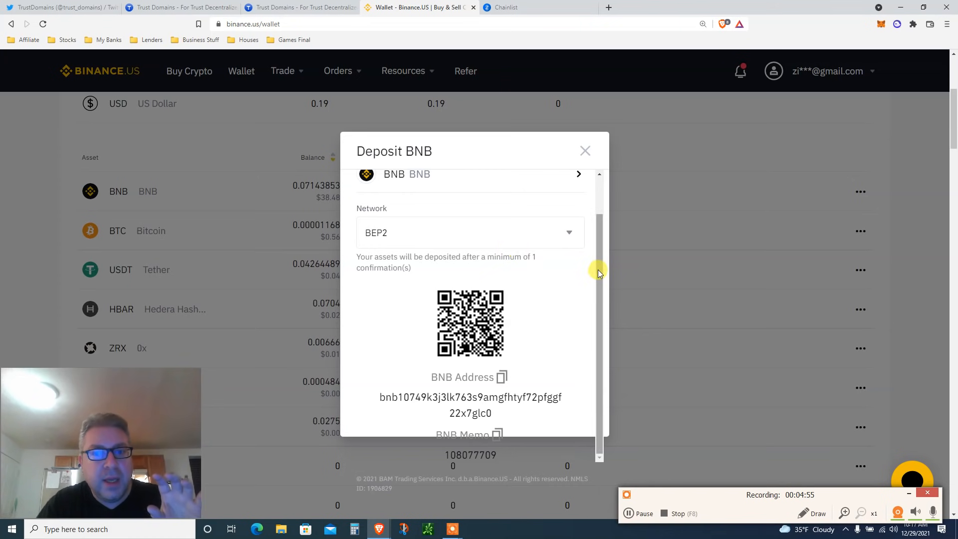
left_click(585, 151)
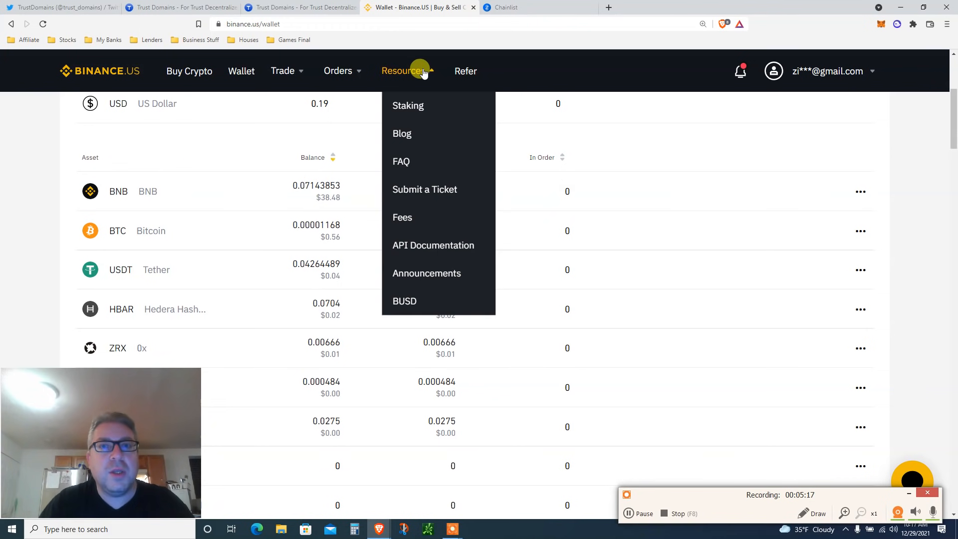
- On Chainlist, add the Binance Smart Chain main network to the MetaMask wallet
left_click(506, 7)
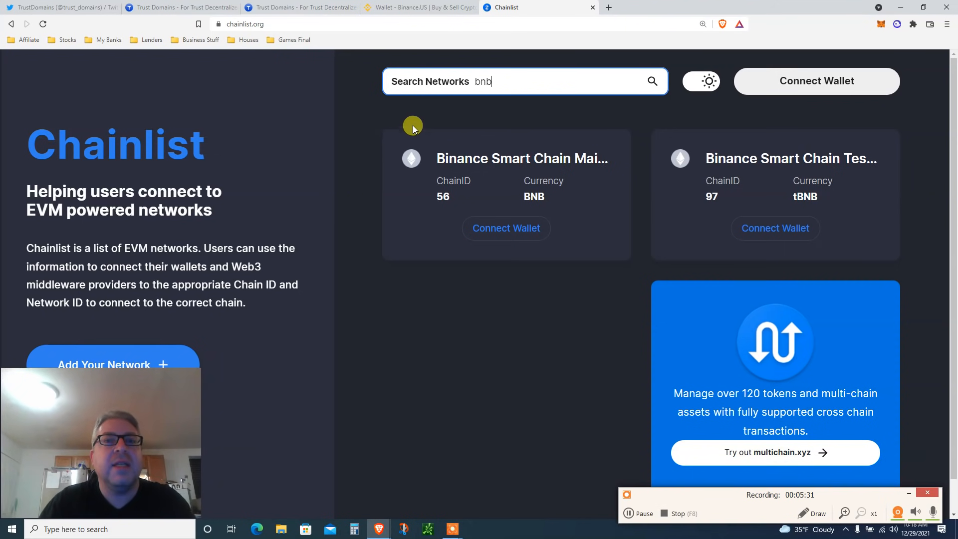
left_click(470, 159)
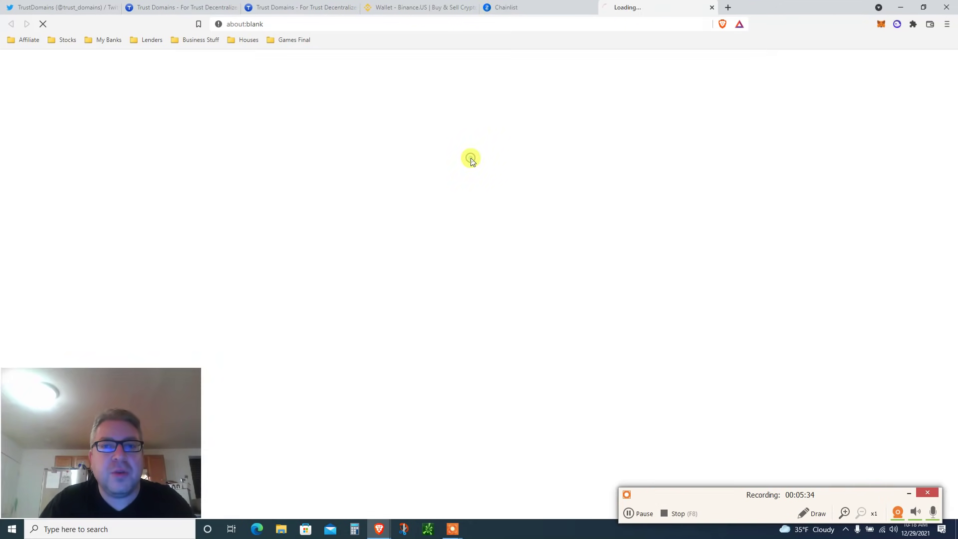
left_click(711, 8)
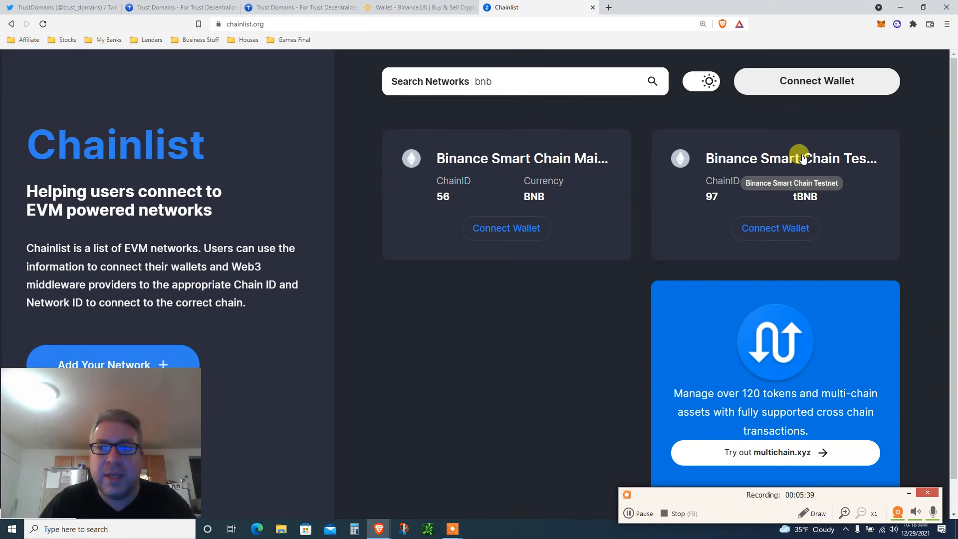
left_click(499, 232)
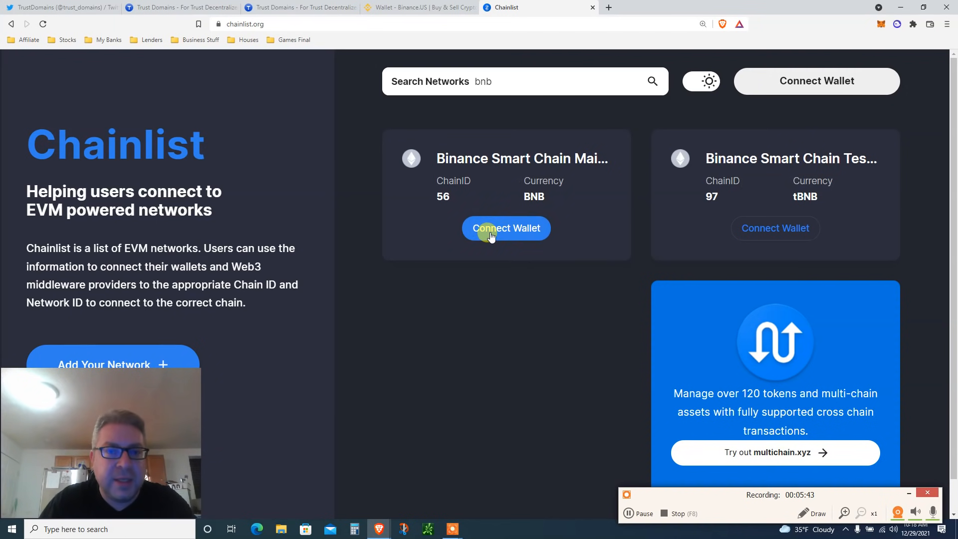
left_click(879, 25)
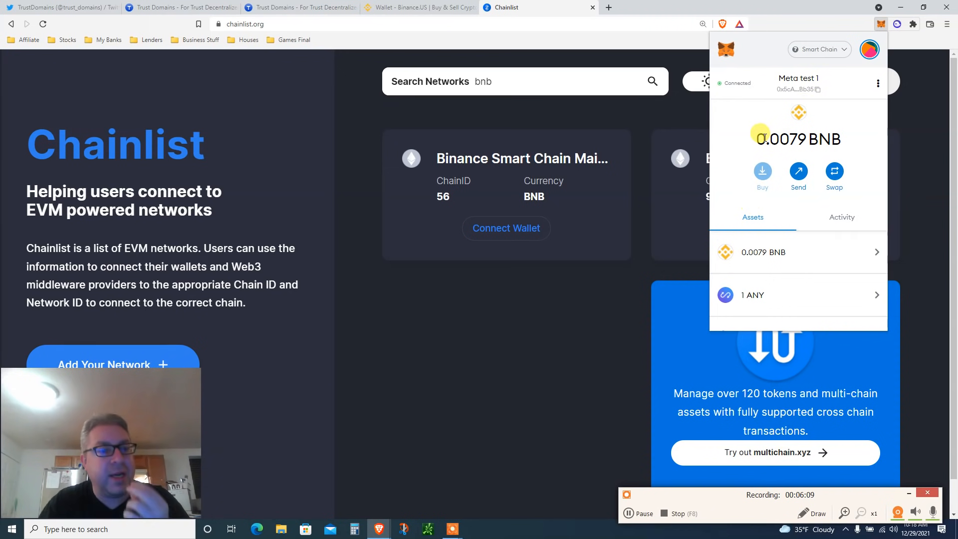
- Return to the Binance.US wallet page
left_click(419, 7)
mouse_move(215, 192)
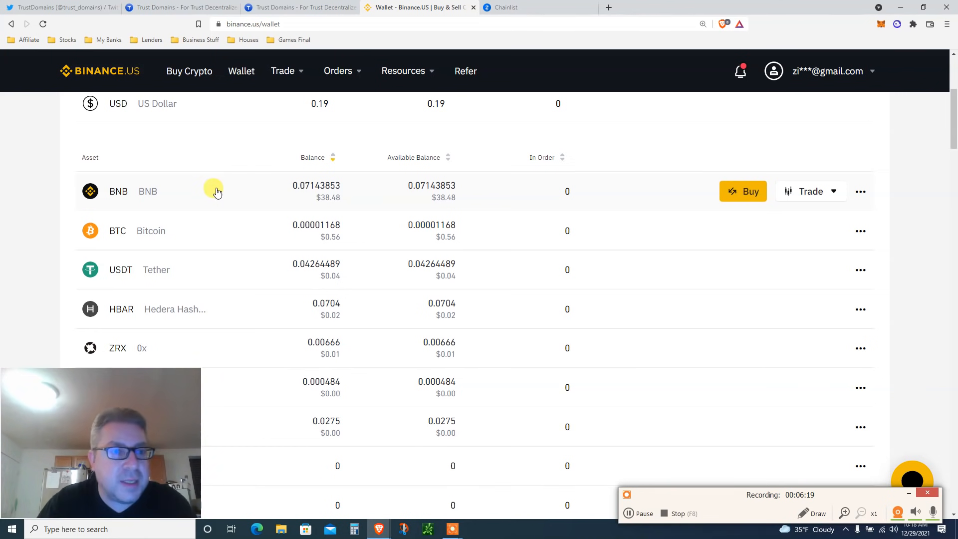
- Start a BNB withdrawal and trim the max amount down to 0.07 BNB
left_click(200, 192)
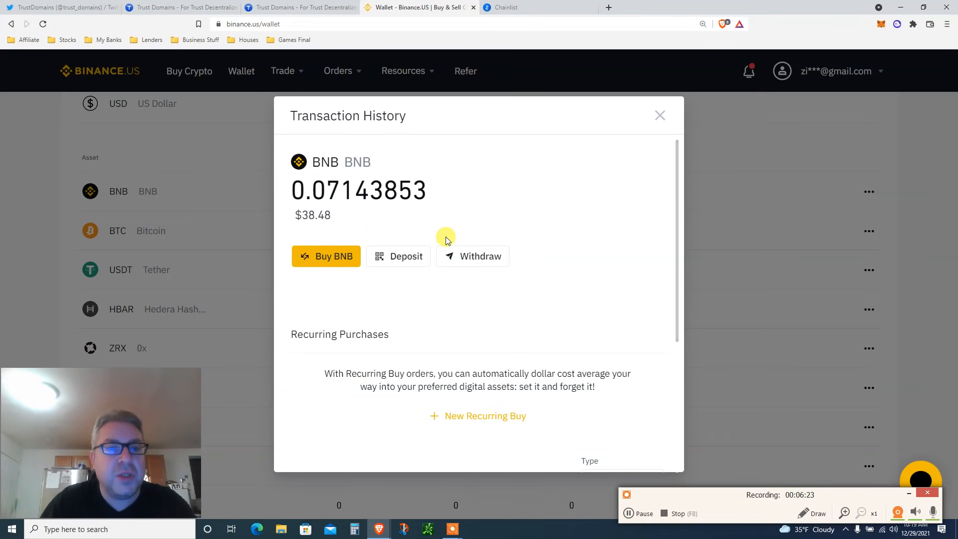
left_click(464, 256)
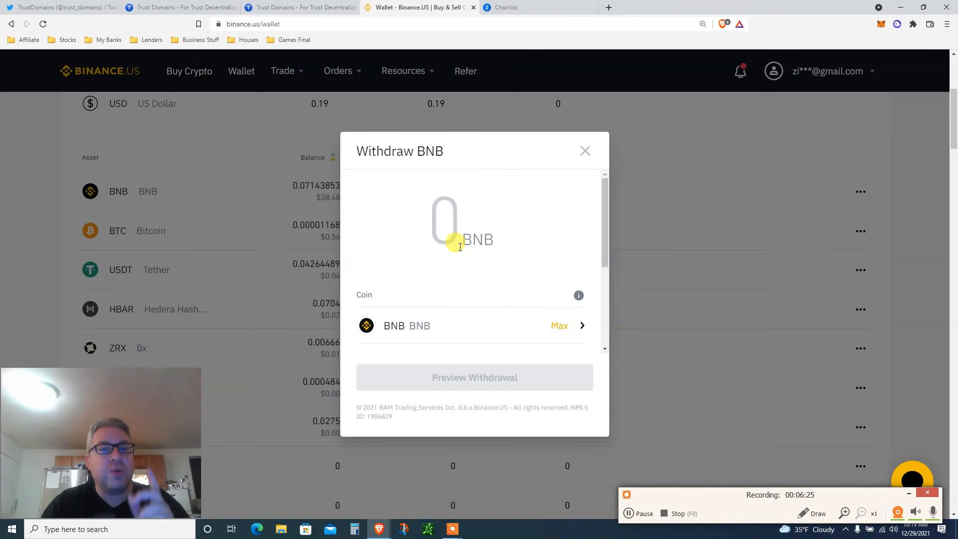
left_click_drag(604, 224, 604, 222)
scroll(603, 222, "down", 1)
left_click(559, 290)
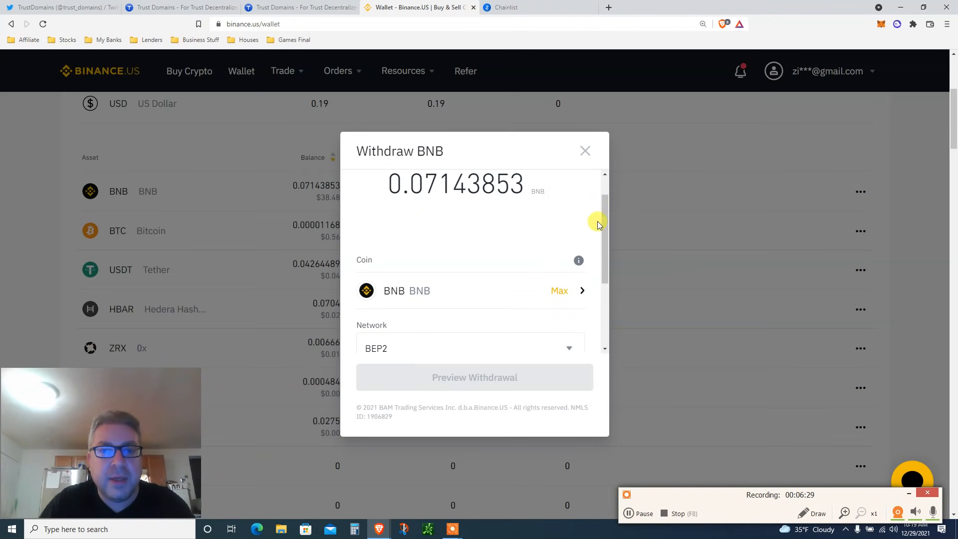
scroll(604, 218, "up", 1)
left_click_drag(442, 218, 509, 217)
mouse_move(575, 218)
left_mouse_down()
mouse_move(593, 224)
mouse_move(601, 245)
left_mouse_up()
key("BackSpace")
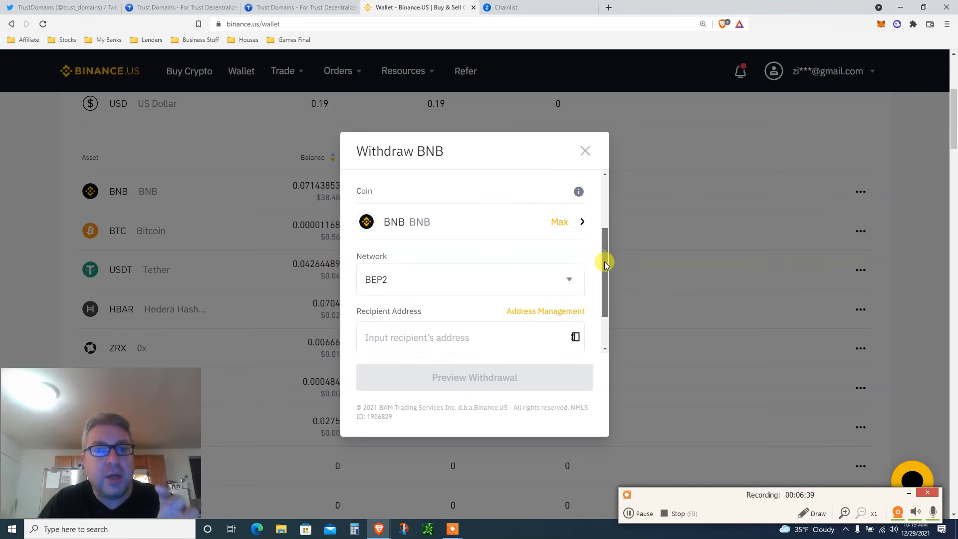
- Choose BEP20 (BSC) as the withdrawal network
left_click(464, 278)
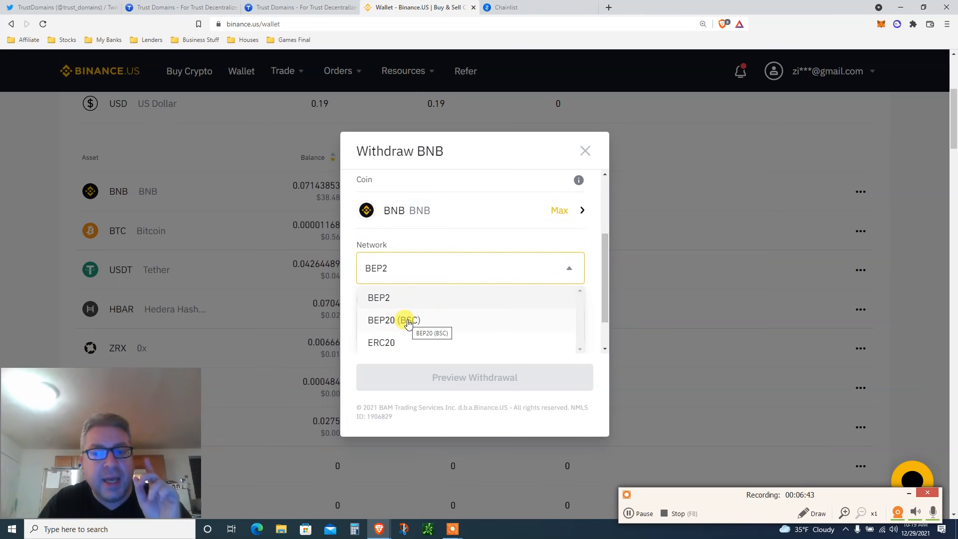
left_click(409, 322)
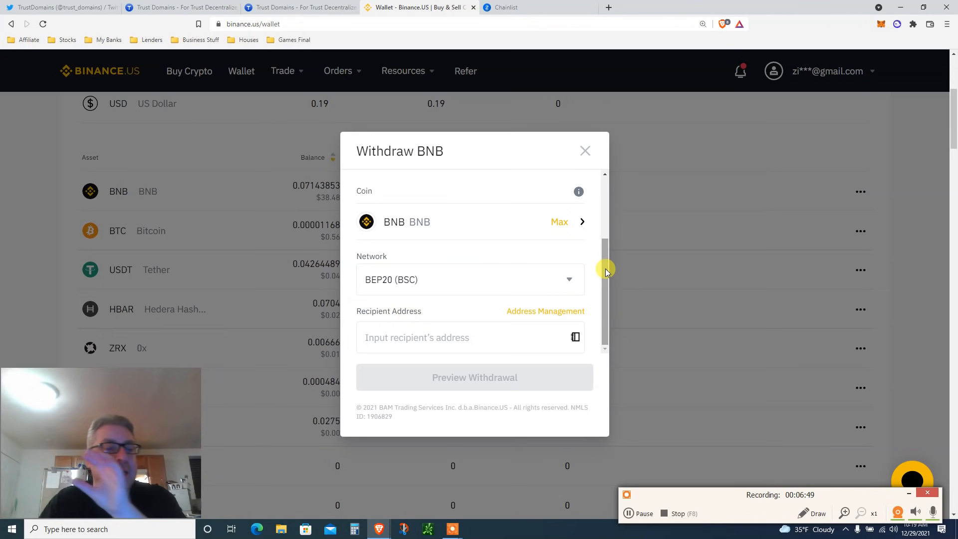
- Paste the MetaMask account address as recipient and preview the 0.07 BNB withdrawal
left_click(880, 25)
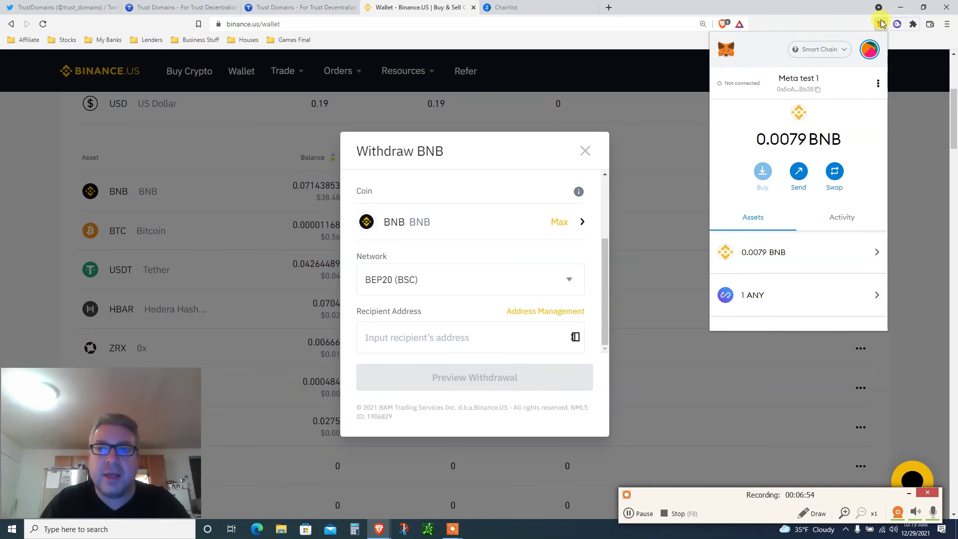
left_click(797, 88)
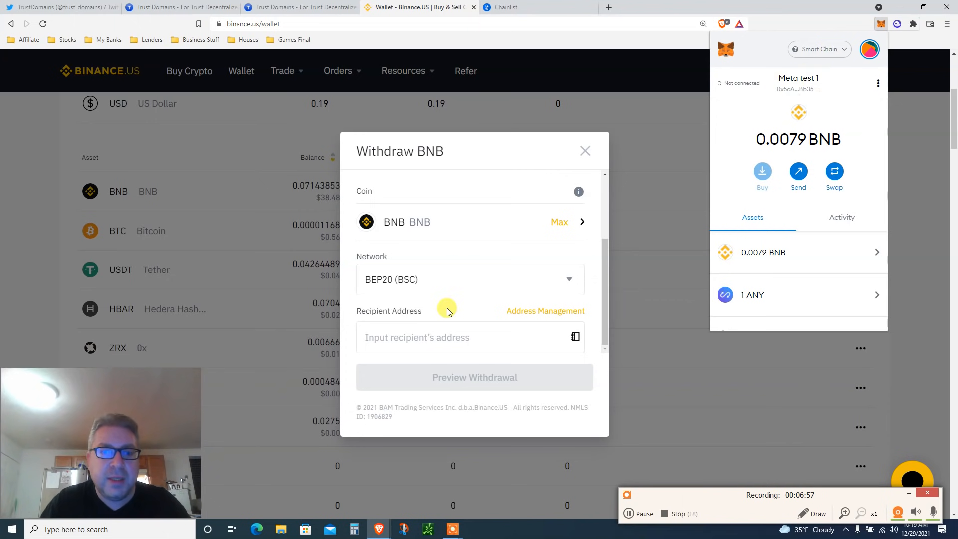
left_click(424, 337)
key("ctrl+v")
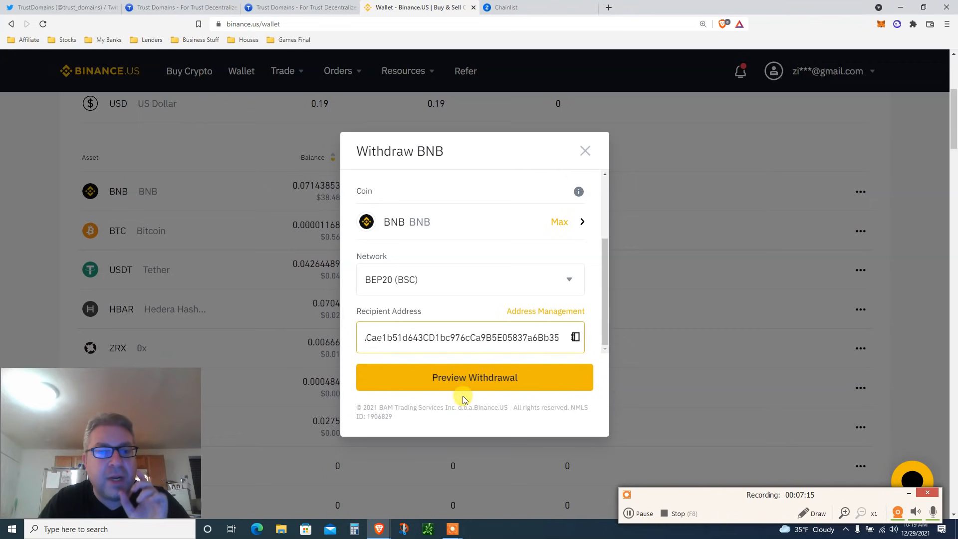
left_click(459, 379)
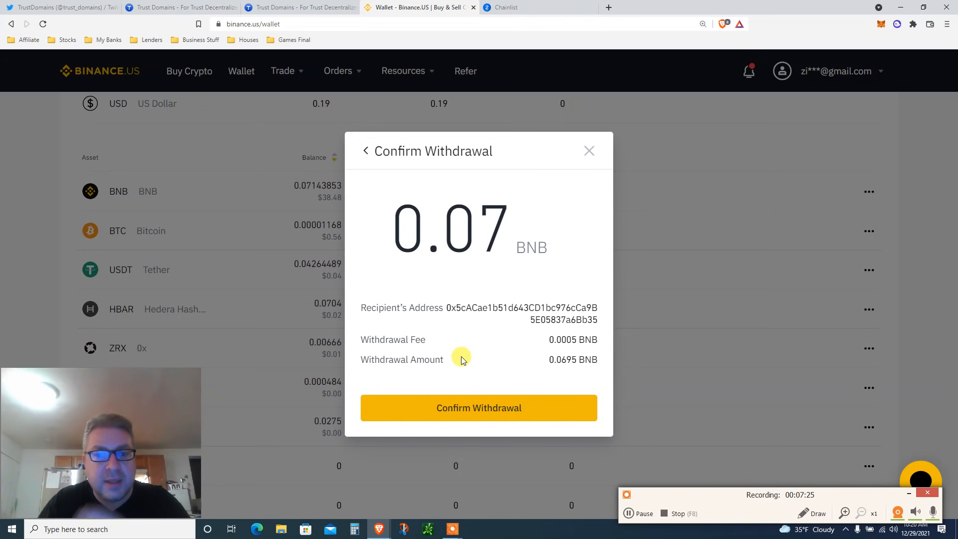
- Confirm the withdrawal with the 6-digit Google Authenticator code, leaving 0.00143853 BNB
left_click(449, 404)
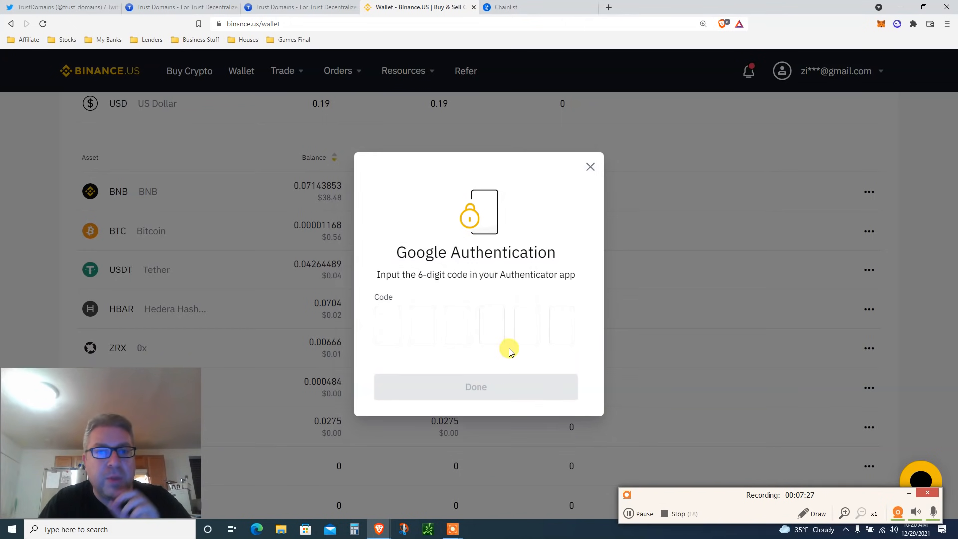
left_click(492, 325)
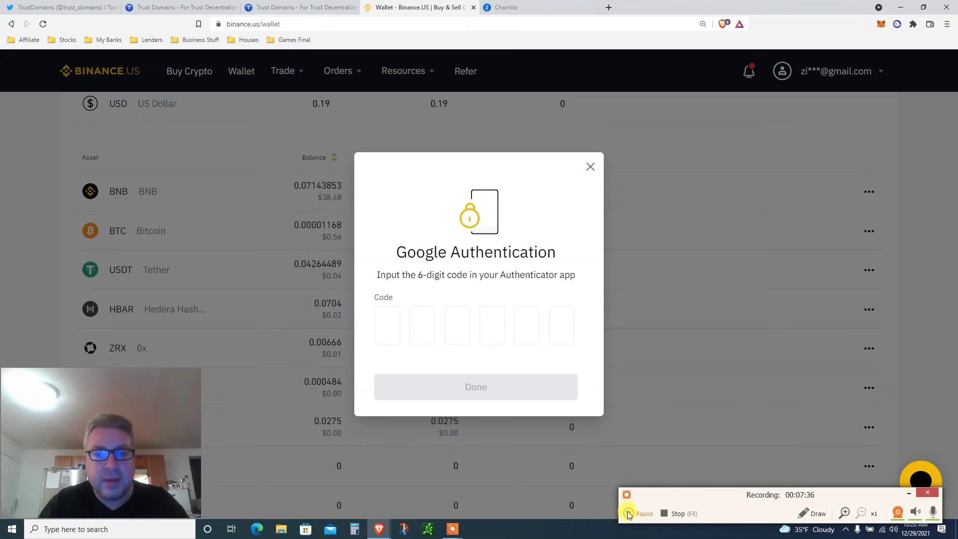
left_click(629, 512)
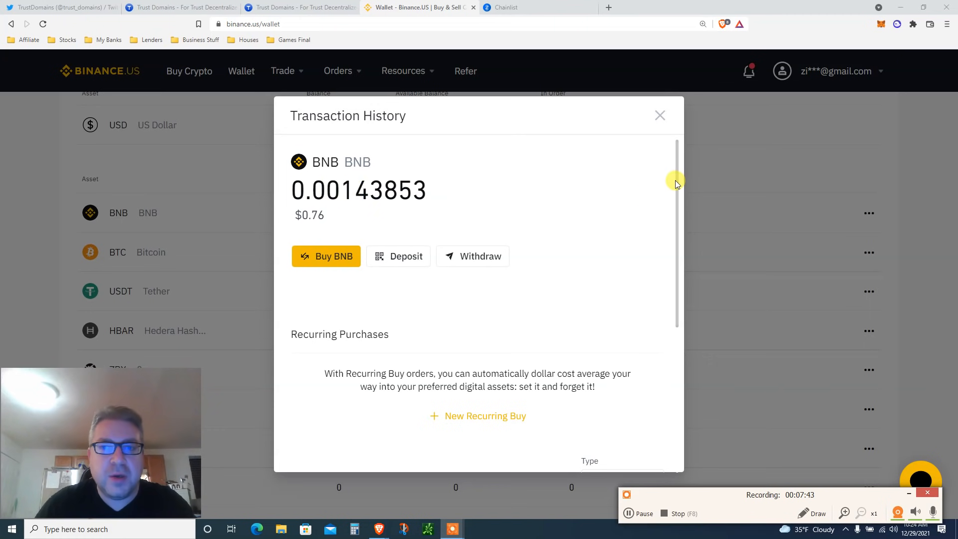
left_click_drag(675, 172, 668, 321)
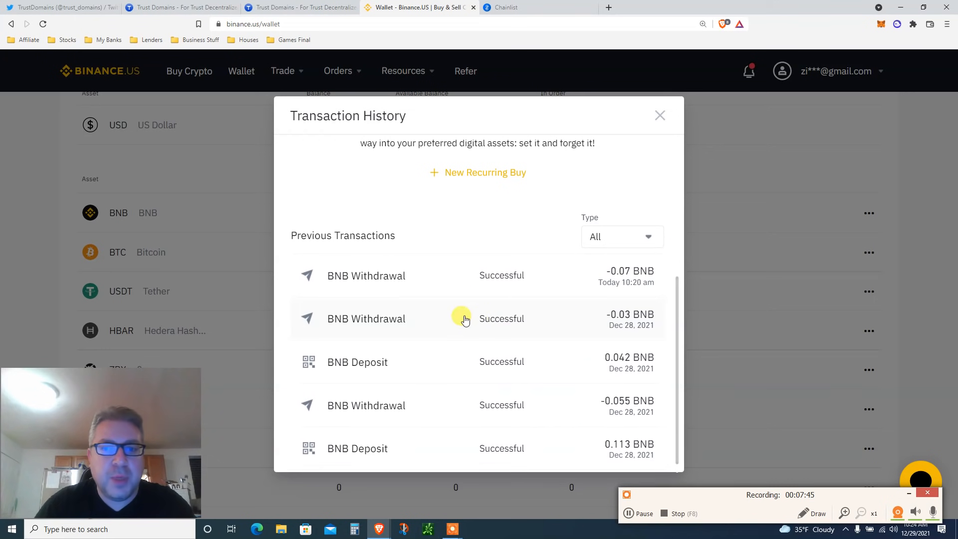
- Inspect the -0.07 BNB withdrawal in Binance.US, confirming it shows Successful
left_click(614, 282)
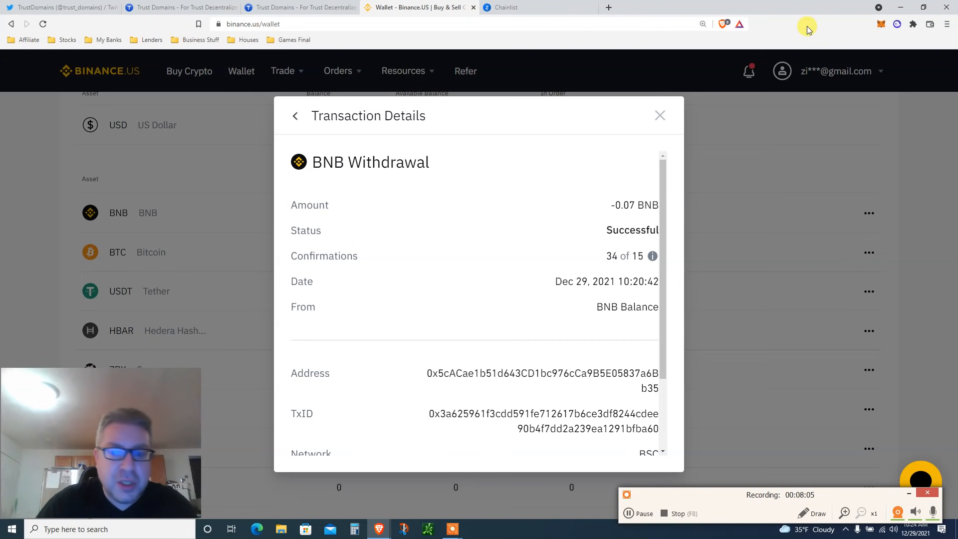
left_click(882, 23)
- Check the MetaMask wallet now holds 0.0774 BNB
left_click(660, 115)
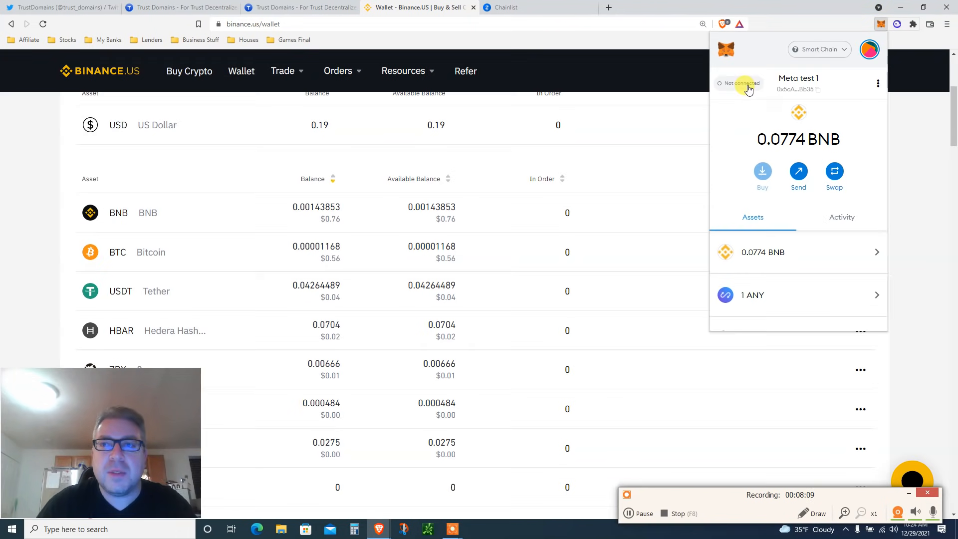
double_click(773, 140)
left_click(773, 140)
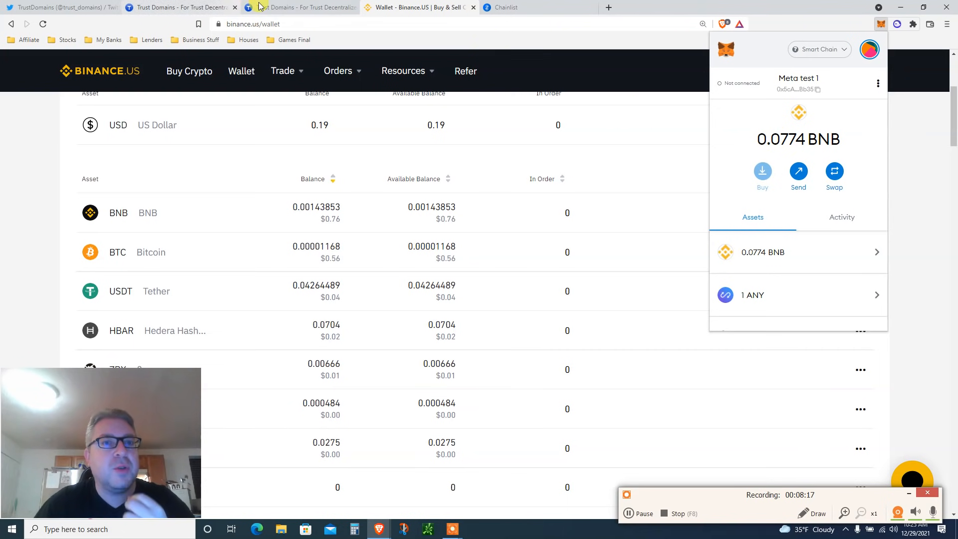
- Search Trust Domains for daytrader, finding daytrader.bnb available at $30
left_click(291, 7)
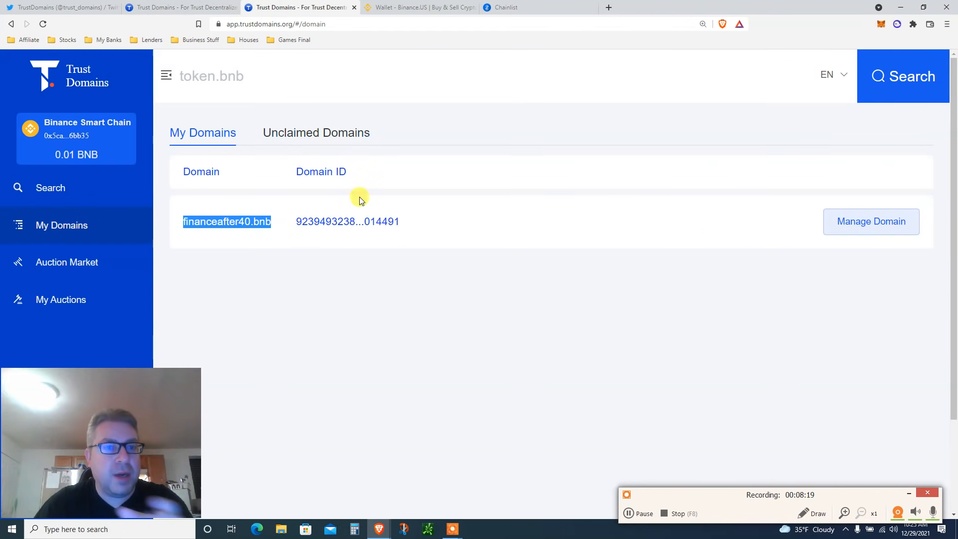
left_click(224, 76)
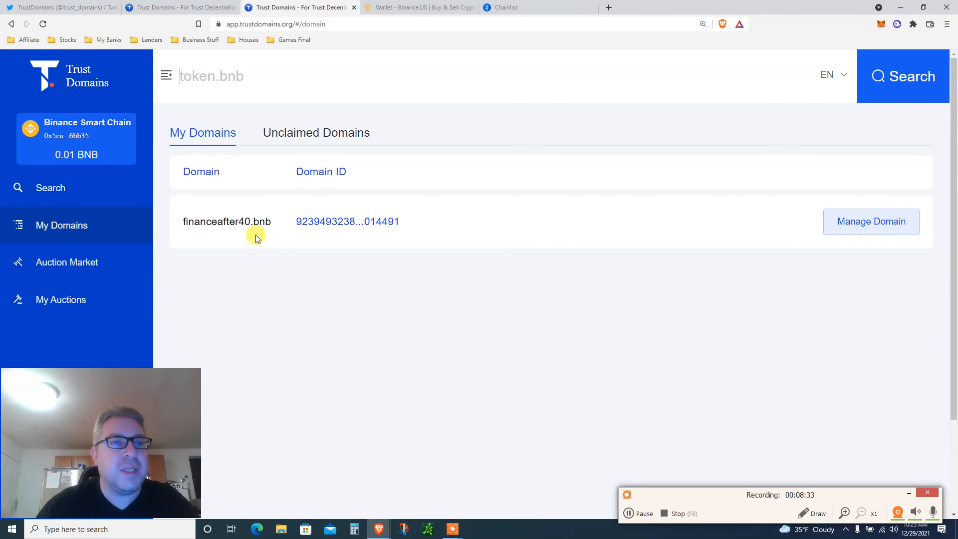
type("daytrader")
key("Return")
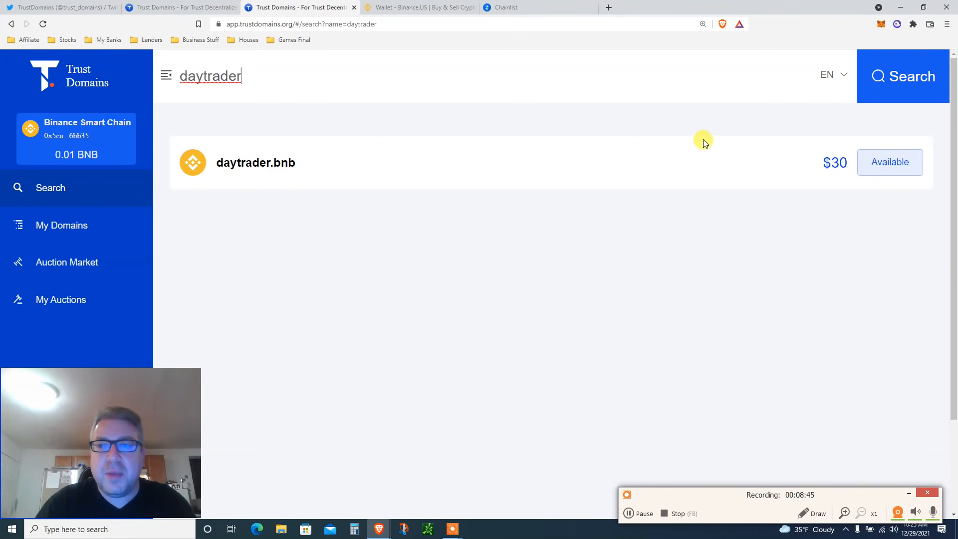
- Bring up the Pay by BUSDT form for daytrader.bnb showing 30.00 against the 8.18 BUSDT balance
left_click(885, 164)
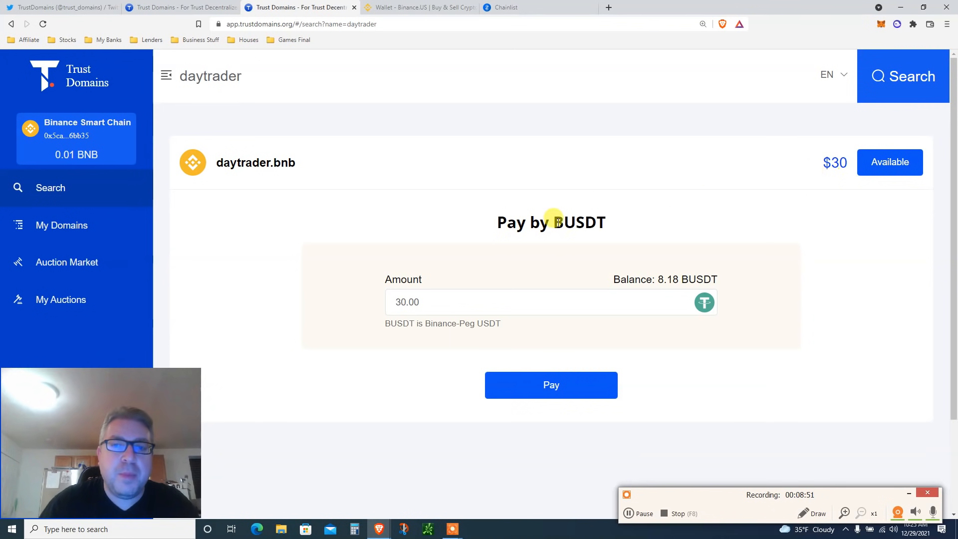
double_click(557, 222)
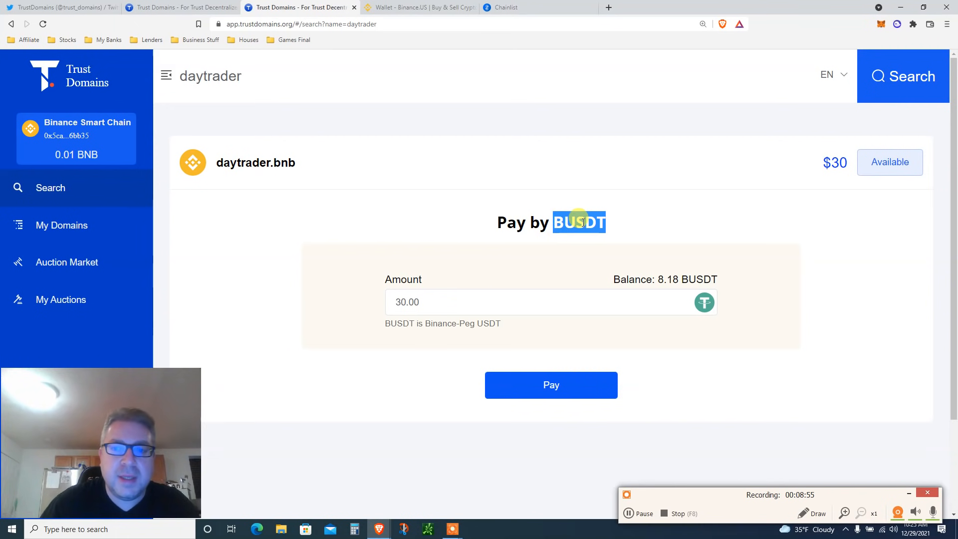
triple_click(656, 276)
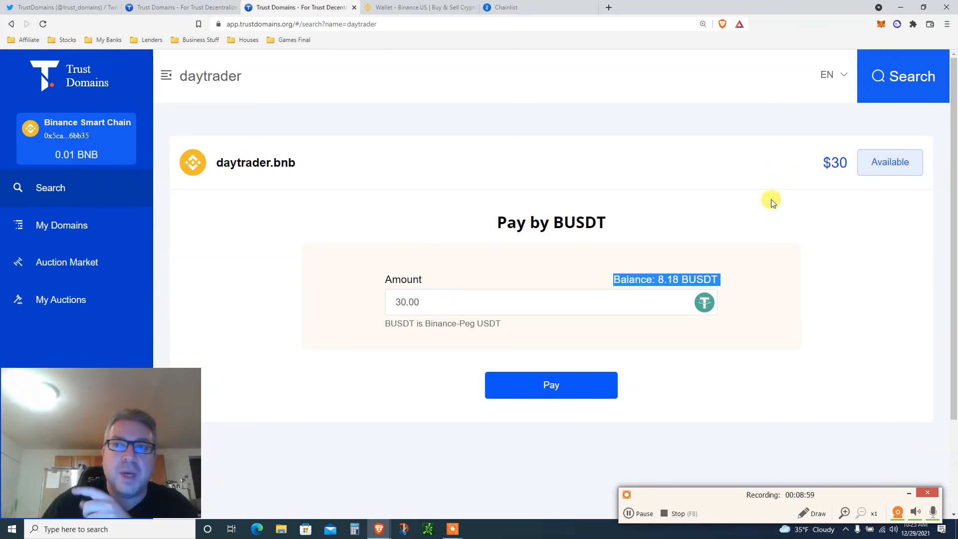
left_click(56, 147)
- Reconnect MetaMask to the site, reload the search page and reopen the daytrader.bnb payment panel
left_click(351, 219)
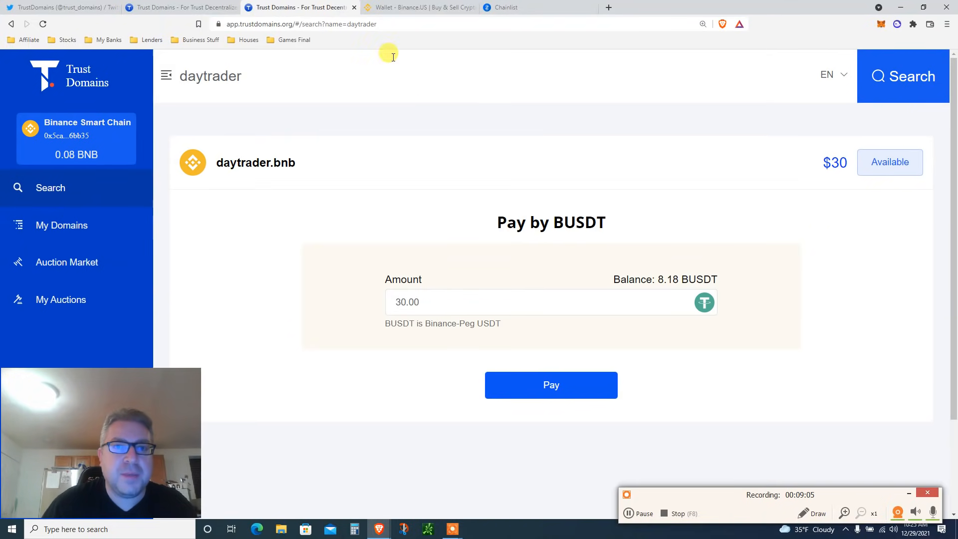
left_click(382, 24)
key("Return")
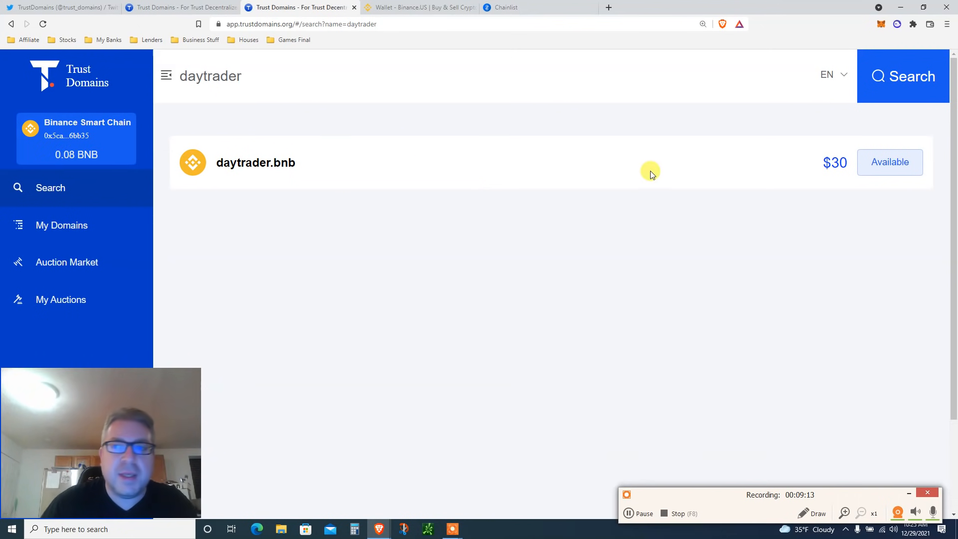
left_click(873, 165)
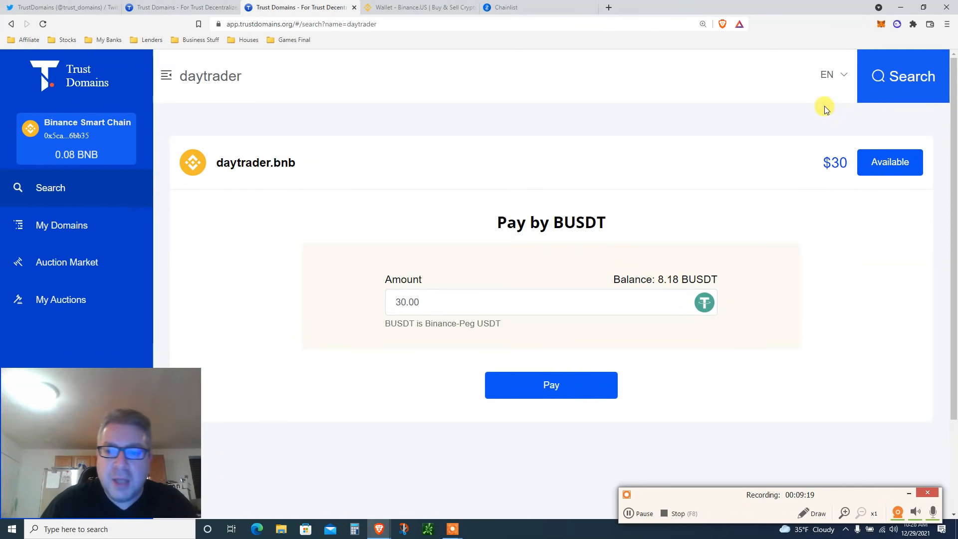
- Start a MetaMask swap from BNB with USDT as the token to receive
left_click(878, 23)
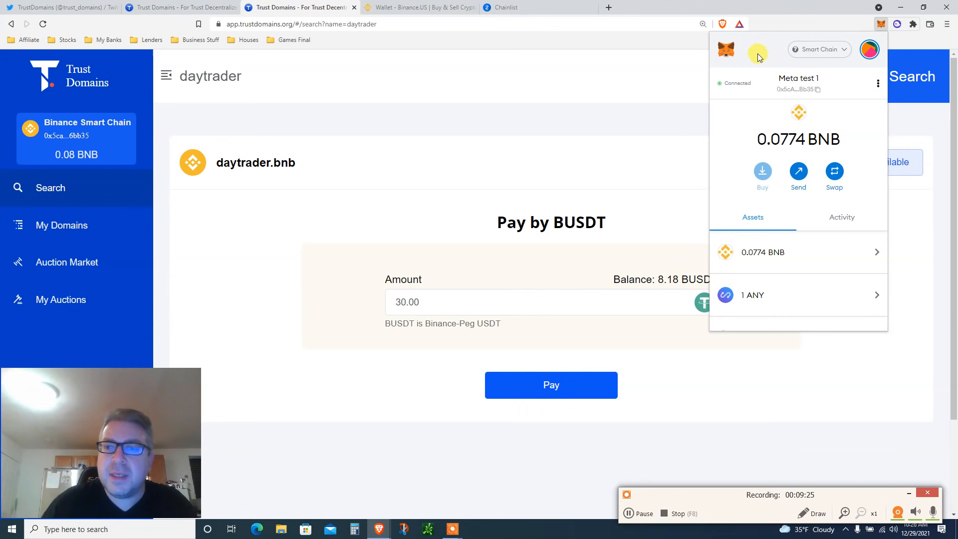
left_click(835, 173)
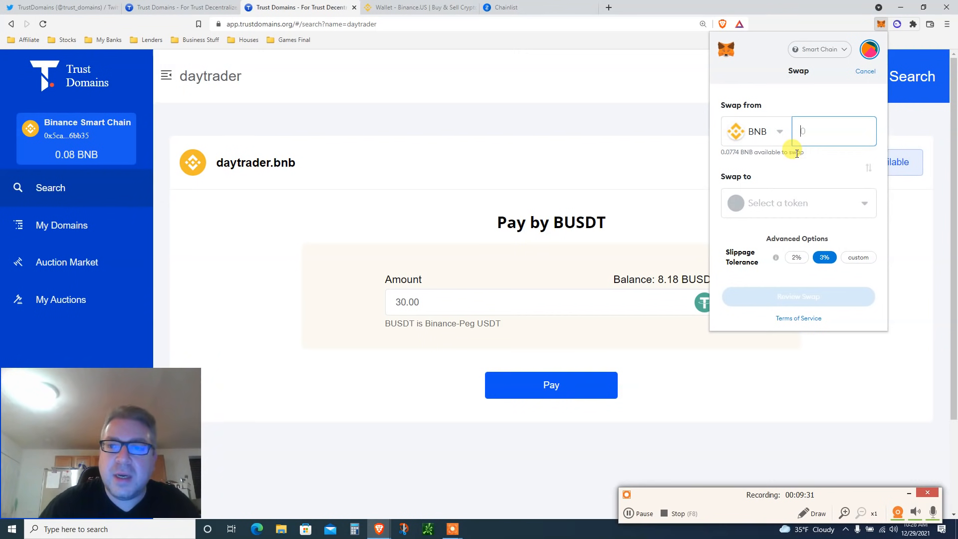
left_click(795, 202)
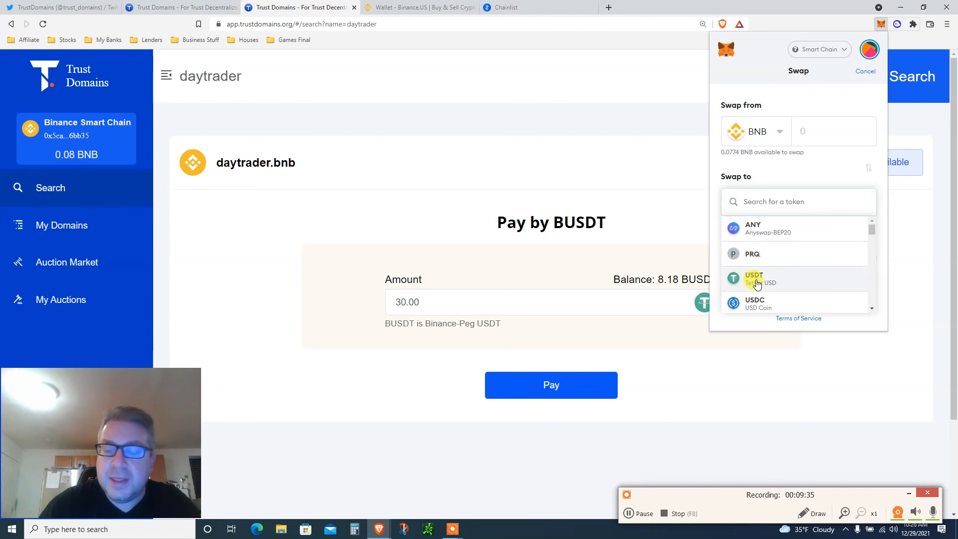
left_click(754, 279)
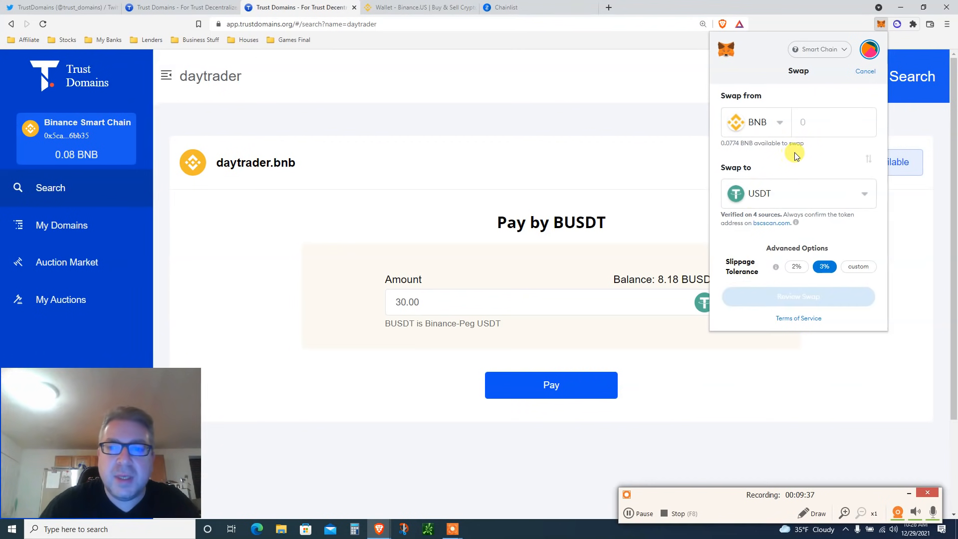
- Set the swap amount to 0.05 BNB, quoted at 26.221073 USDT with a $0.70 gas fee
left_click(815, 122)
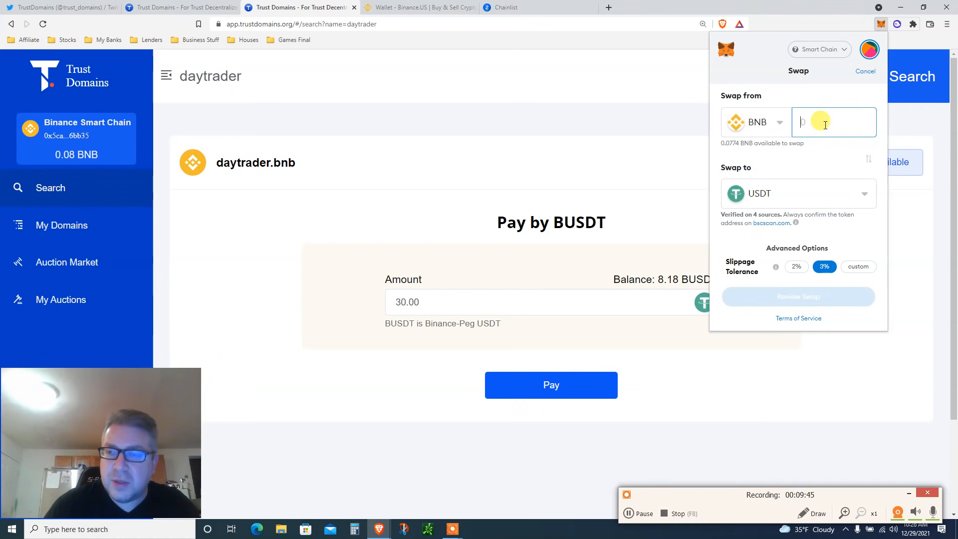
type("0.05")
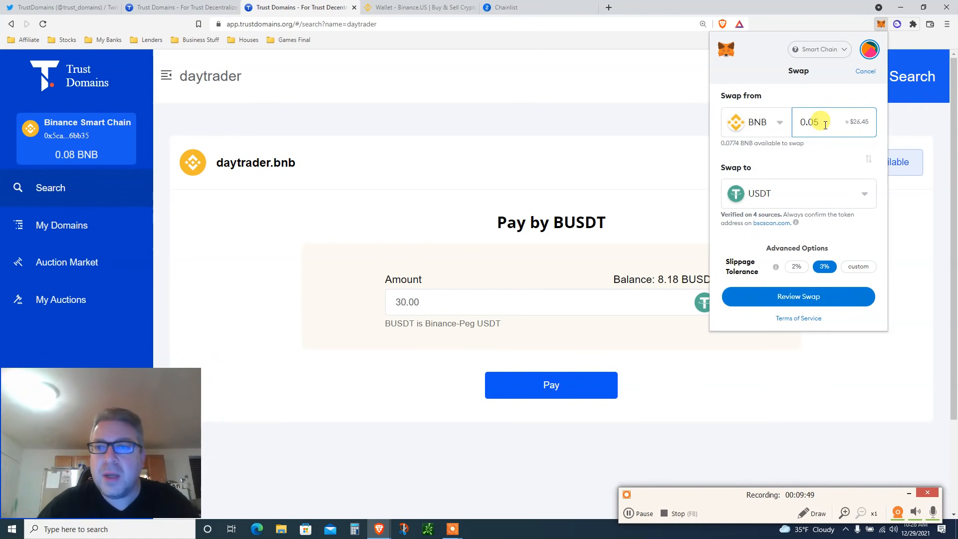
key("BackSpace")
type("7")
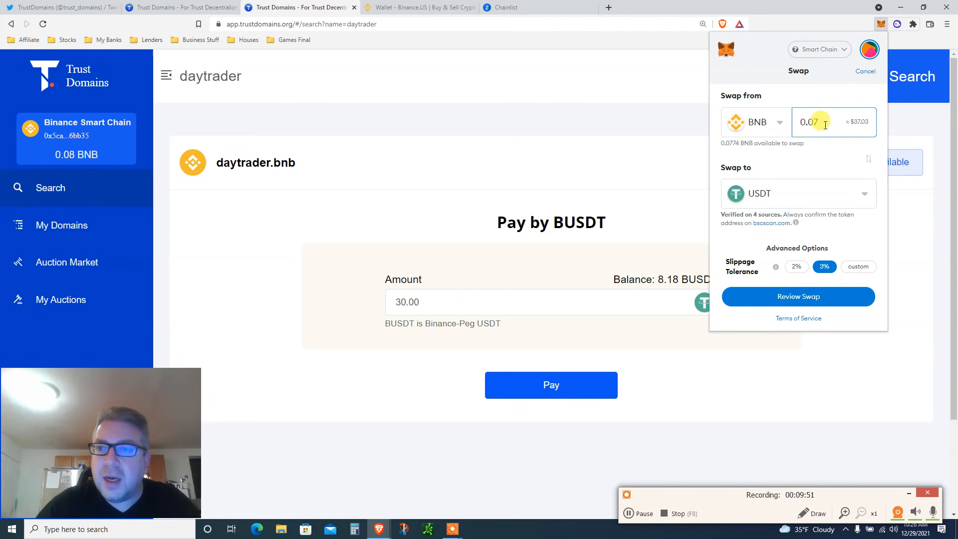
left_click(818, 123)
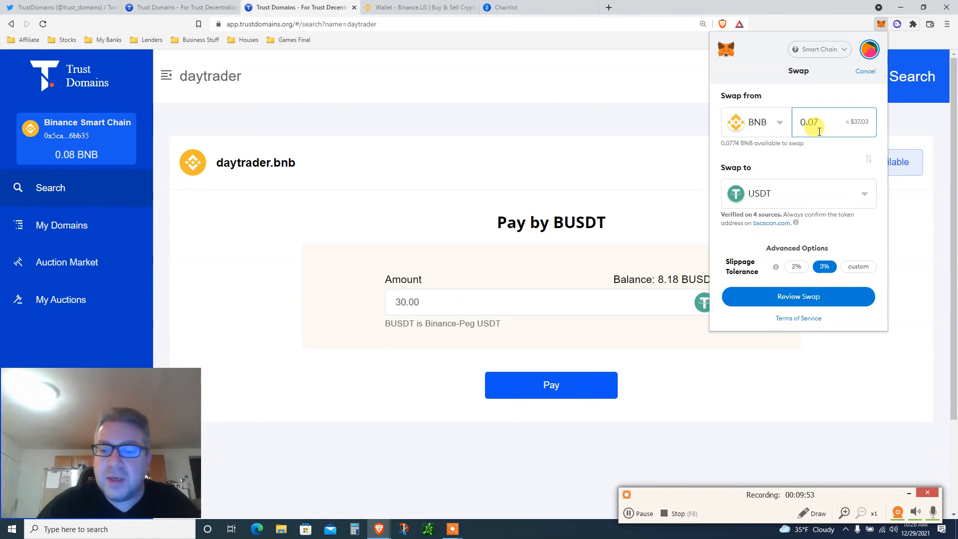
key("BackSpace")
type("6")
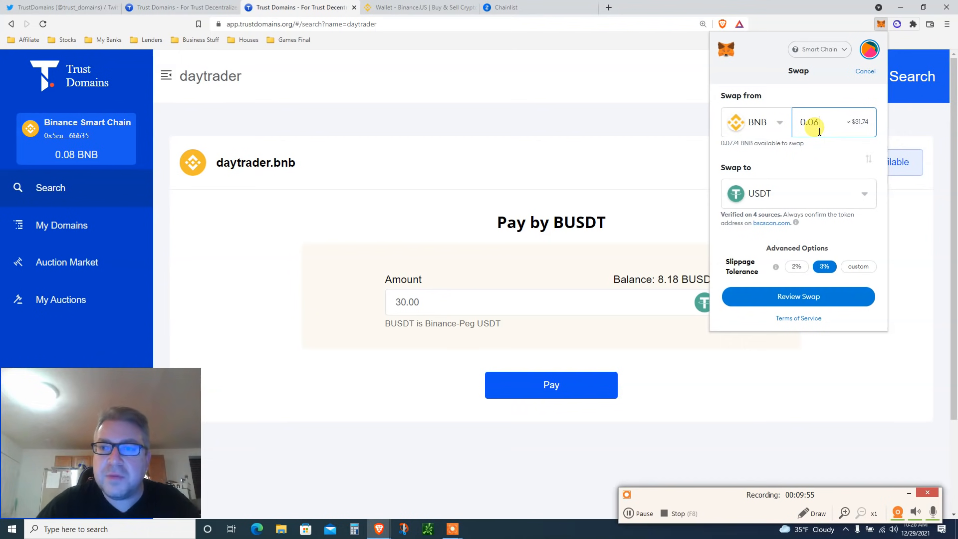
key("BackSpace")
type("5")
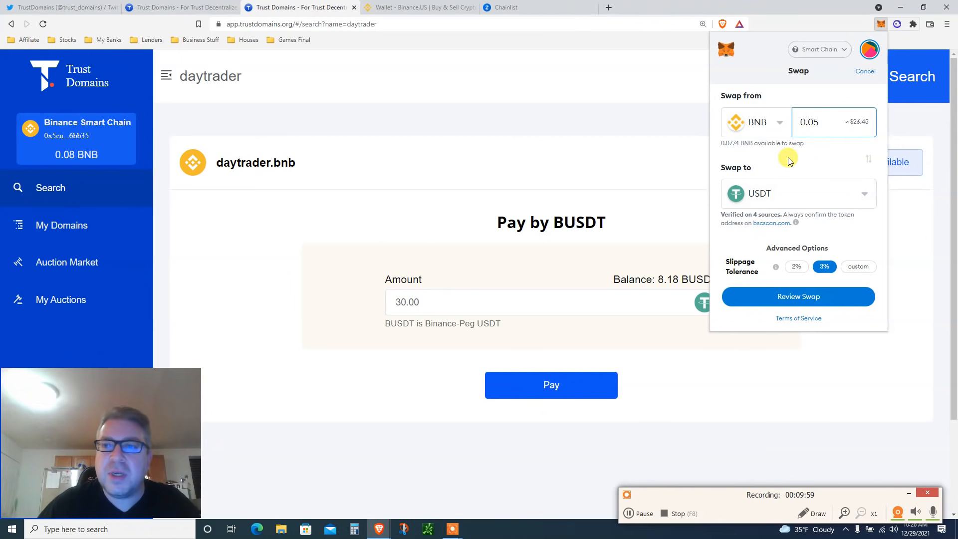
left_click(788, 159)
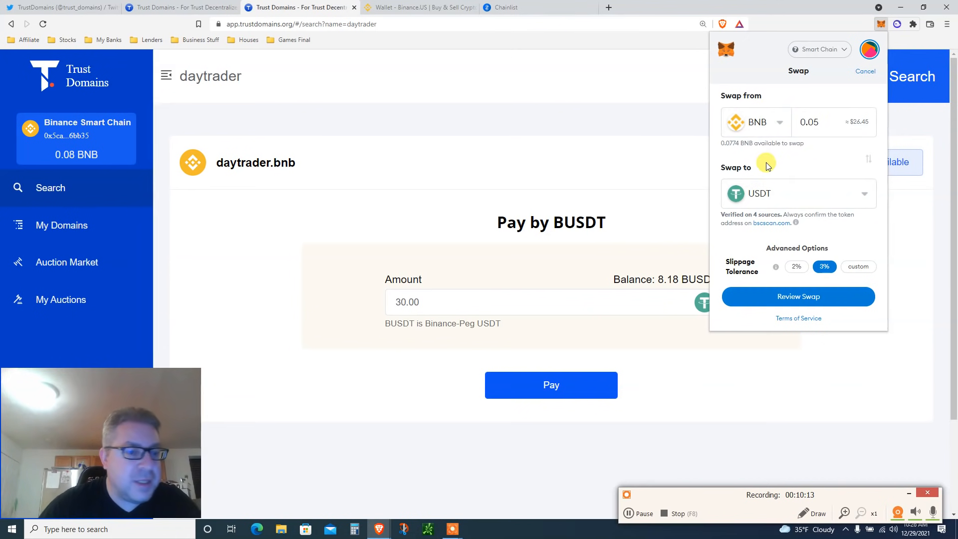
- Review the quote and gas fee, then execute the swap, receiving 26.1066 USDT
left_click(758, 299)
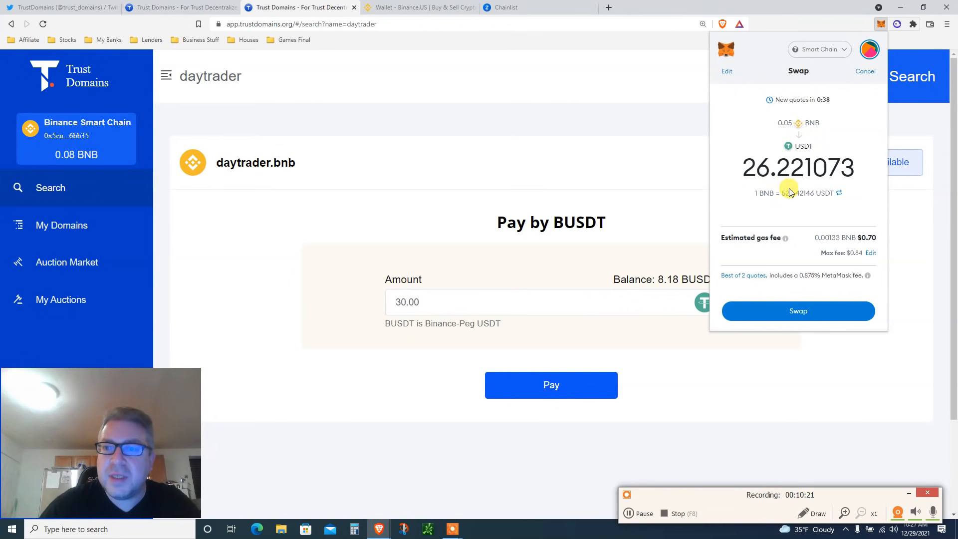
left_click_drag(880, 237, 843, 244)
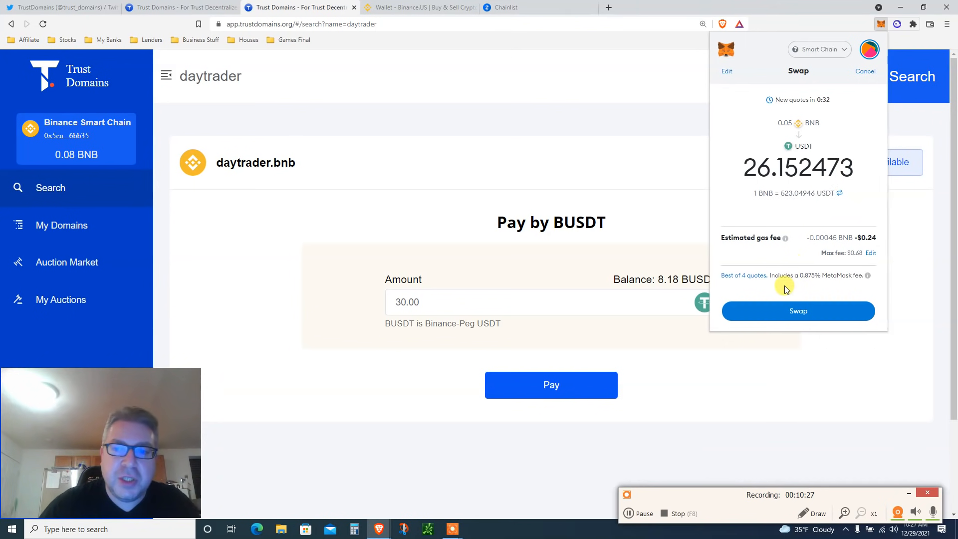
left_click(783, 311)
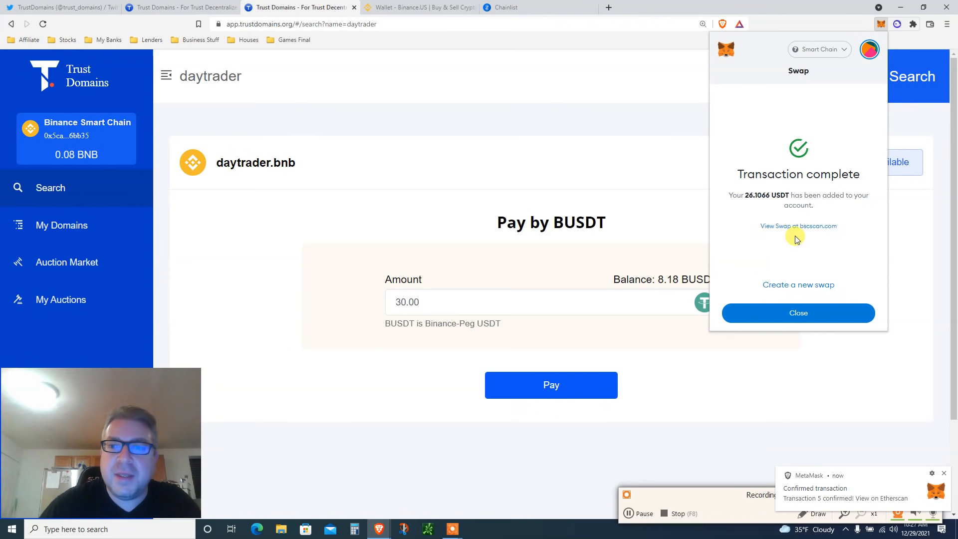
triple_click(753, 198)
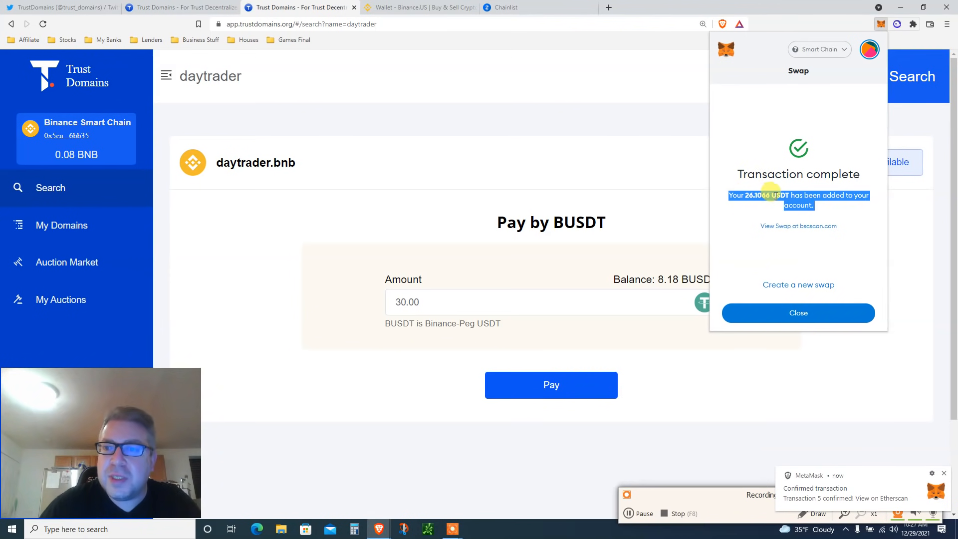
left_click(786, 220)
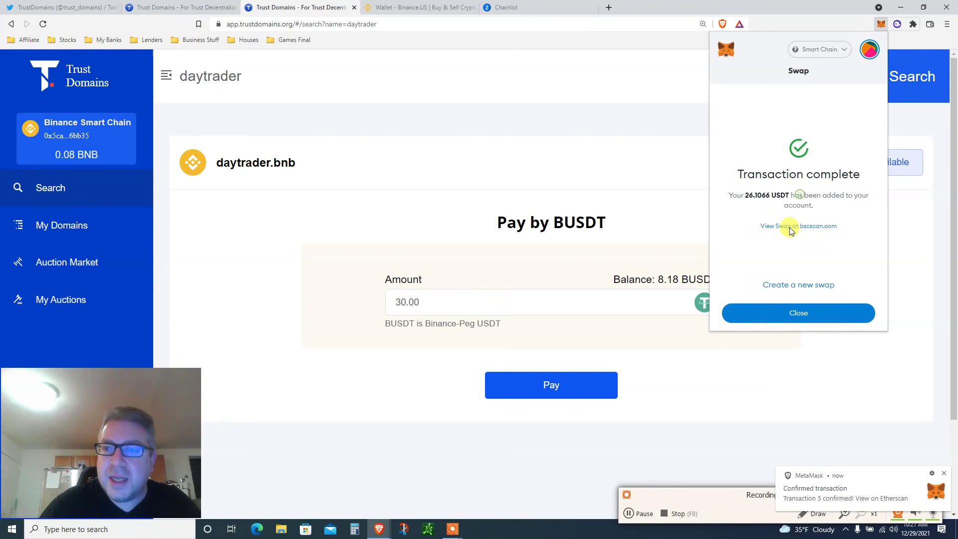
- Confirm the wallet holds 34.284 USDT and close MetaMask, returning to the payment page
left_click(773, 316)
scroll(729, 173, "down", 2)
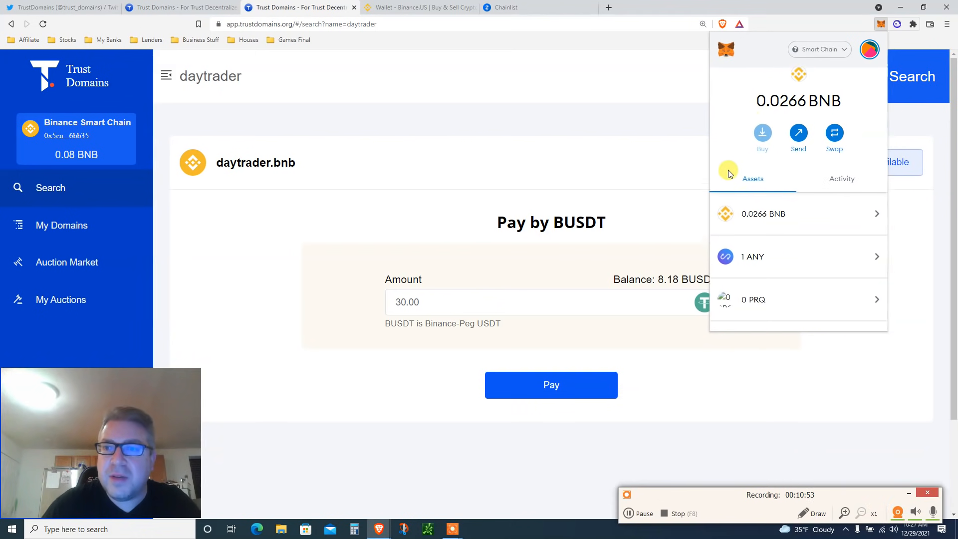
scroll(729, 173, "down", 2)
scroll(729, 174, "down", 1)
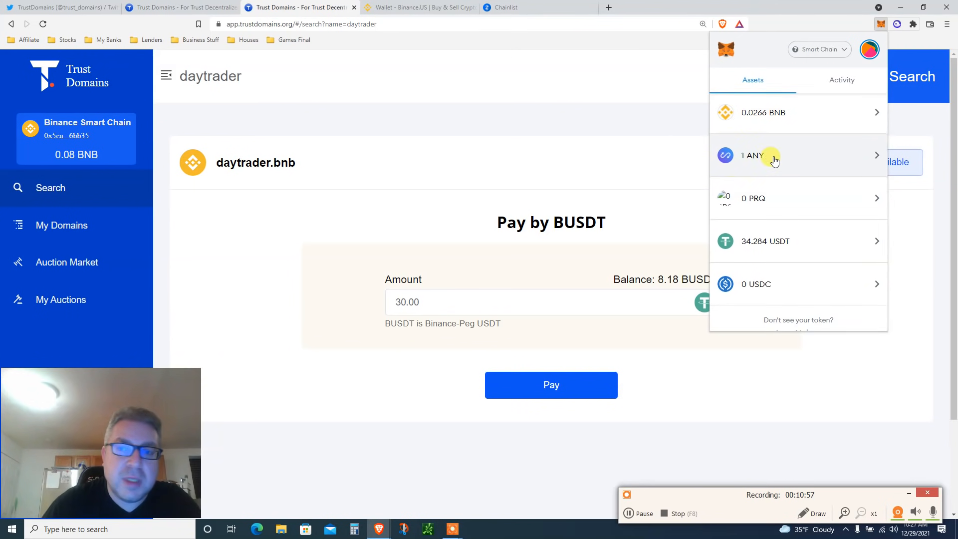
scroll(774, 160, "down", 1)
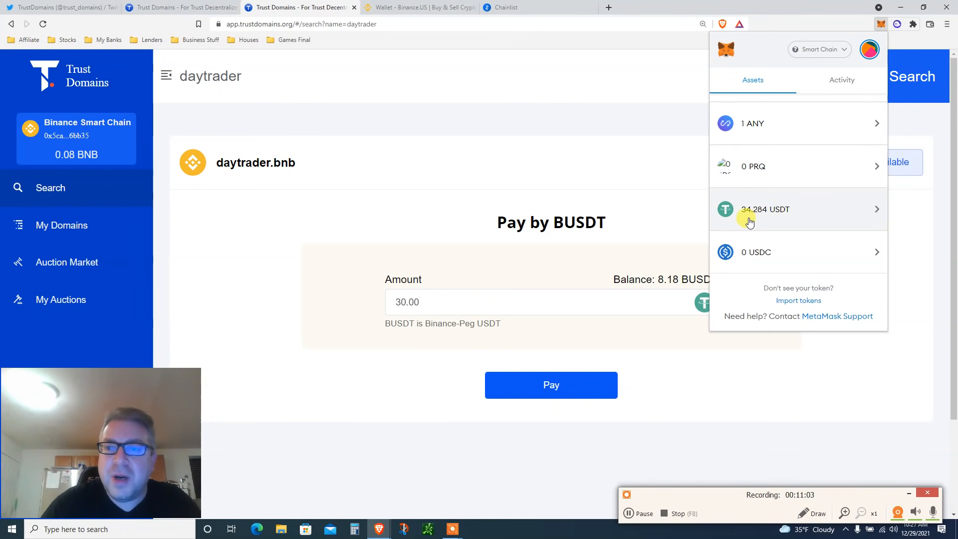
left_click(534, 158)
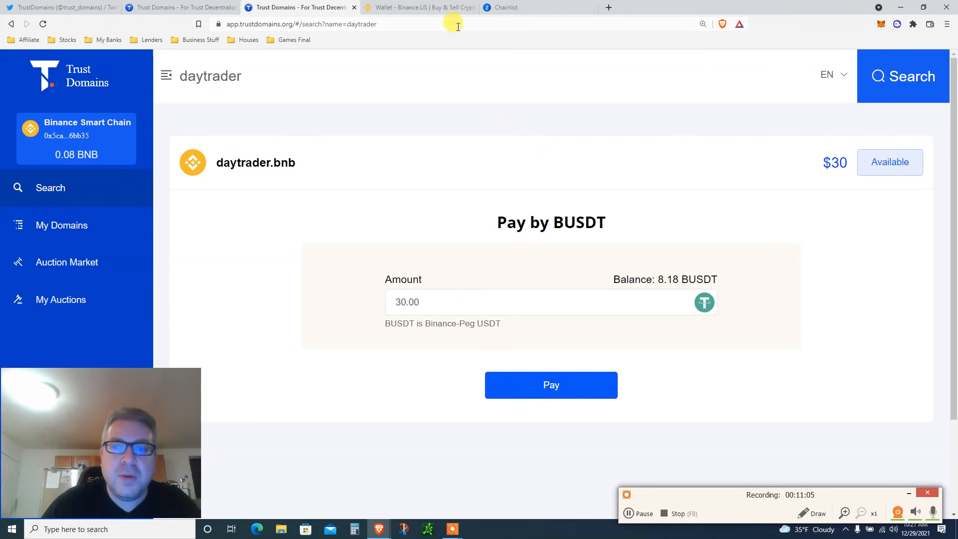
- Reload so the daytrader.bnb form shows 34.28 BUSDT, then submit the $30 payment
left_click(457, 24)
key("Return")
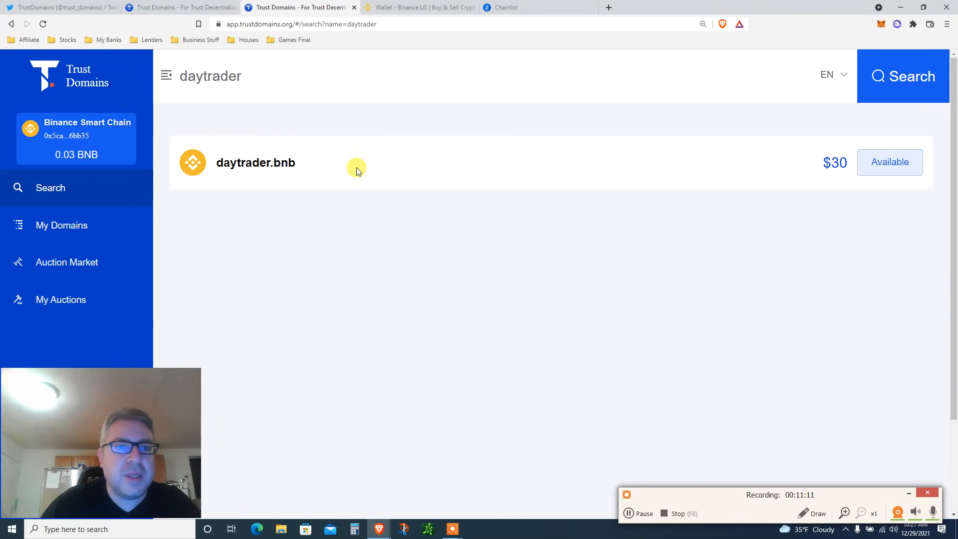
left_click(875, 171)
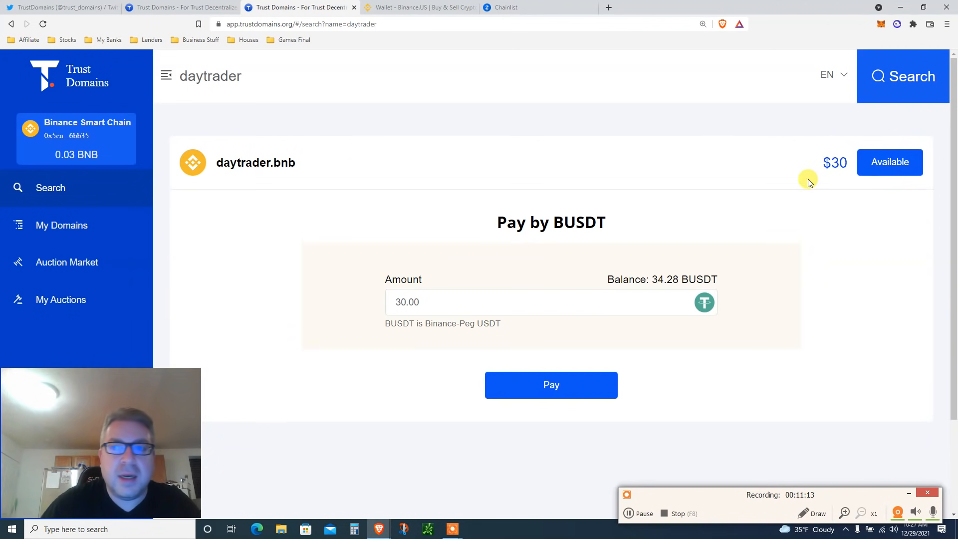
scroll(954, 201, "down", 1)
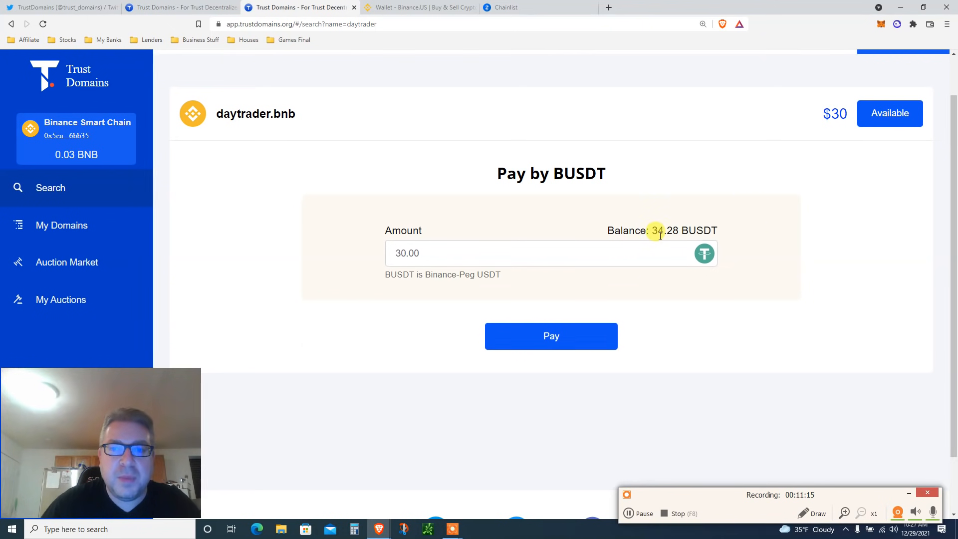
double_click(659, 230)
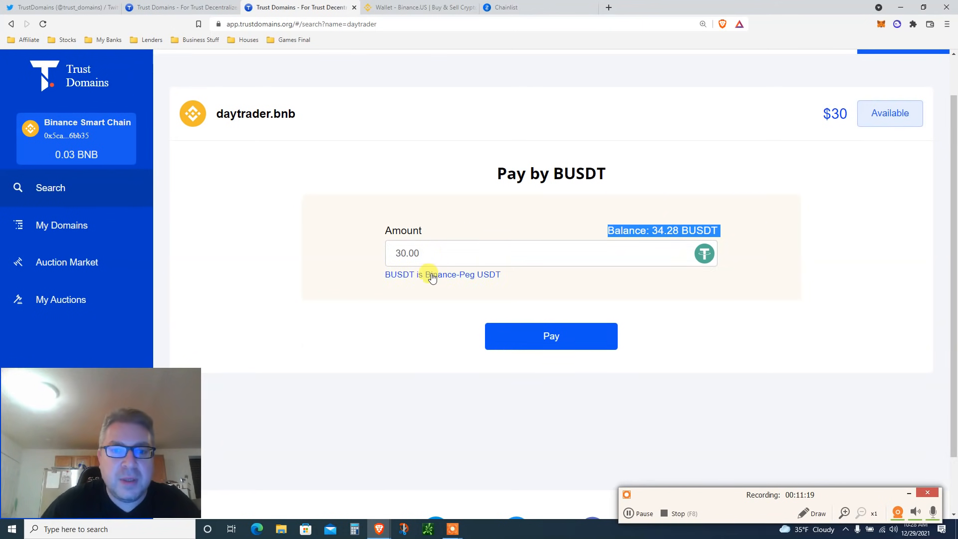
left_click(521, 338)
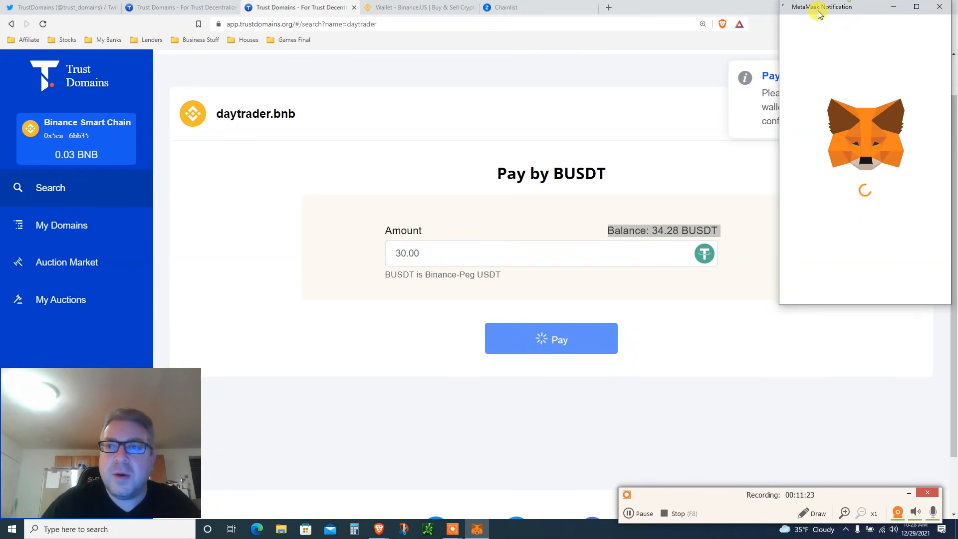
- Confirm the $30 payment in the MetaMask notification, leaving 4.28 BUSDT
left_click_drag(839, 4, 711, 86)
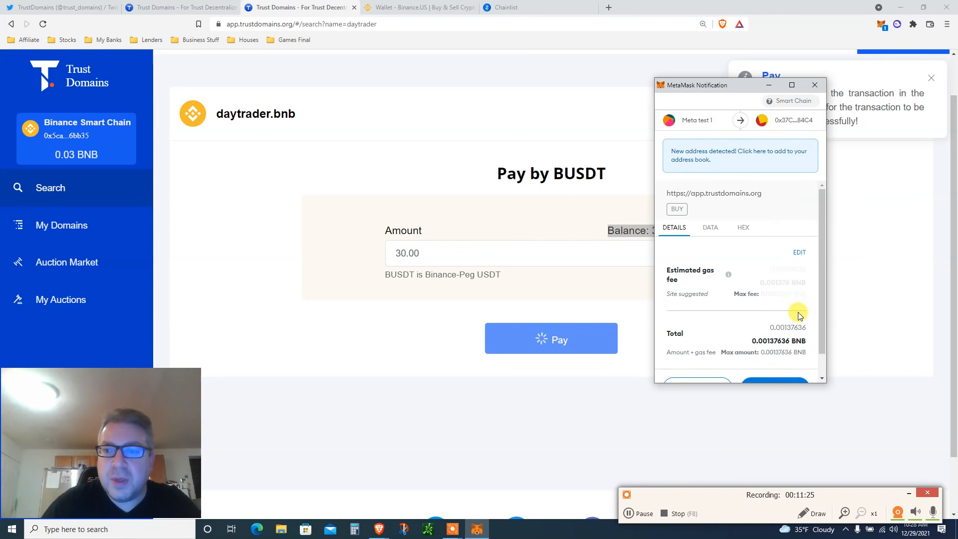
scroll(821, 361, "down", 2)
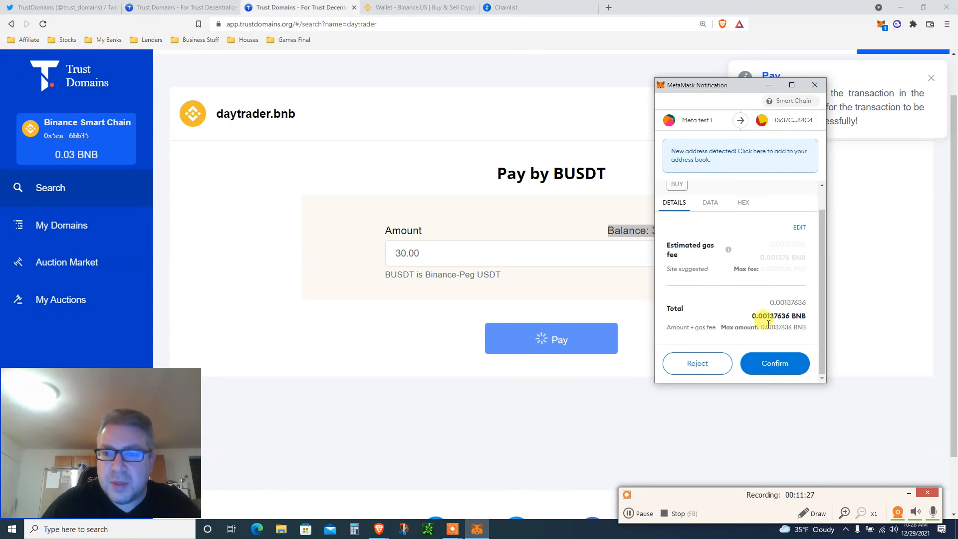
left_click(773, 363)
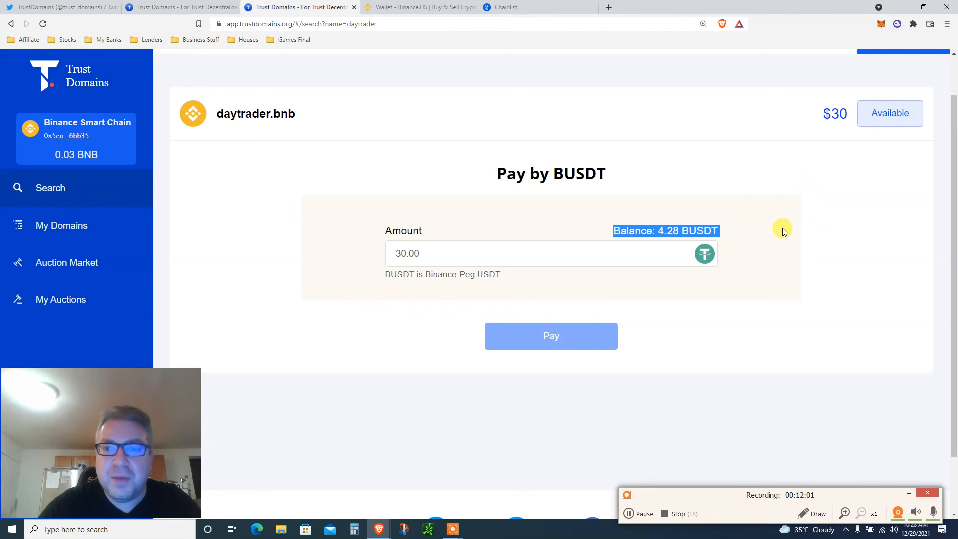
mouse_move(954, 195)
left_mouse_down()
mouse_move(954, 217)
mouse_move(954, 90)
left_mouse_up()
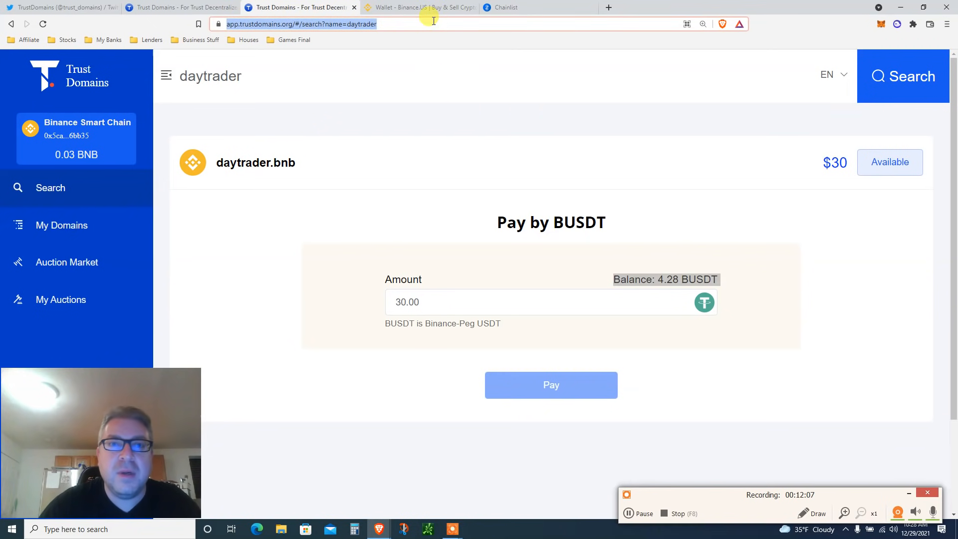
- Reload to see daytrader.bnb Registered, then search for financeafter40
key("F5")
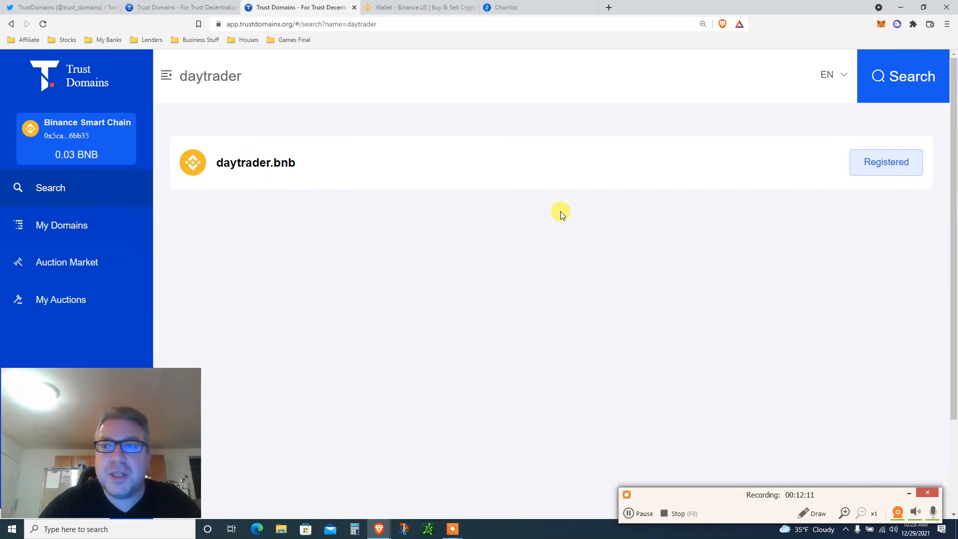
double_click(330, 75)
type("financeafter")
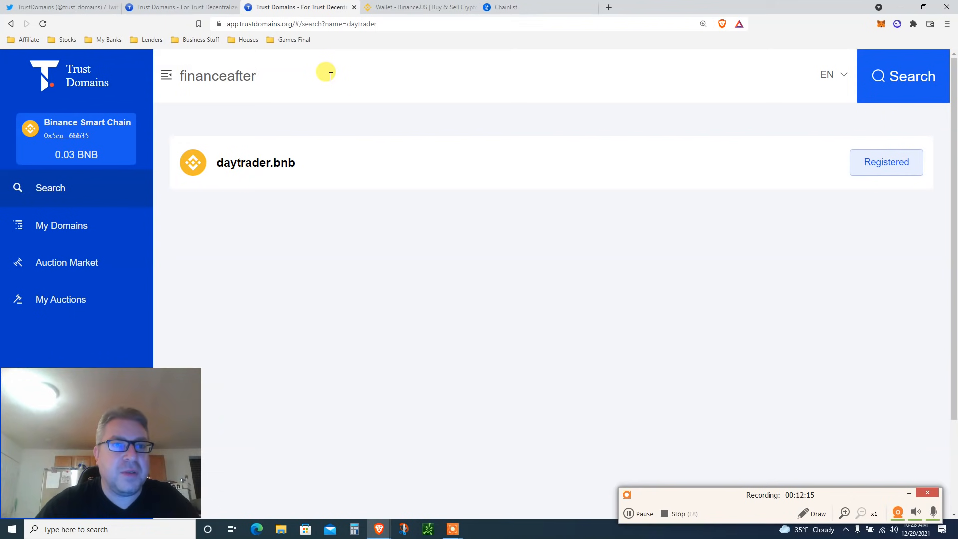
type("40")
key("Return")
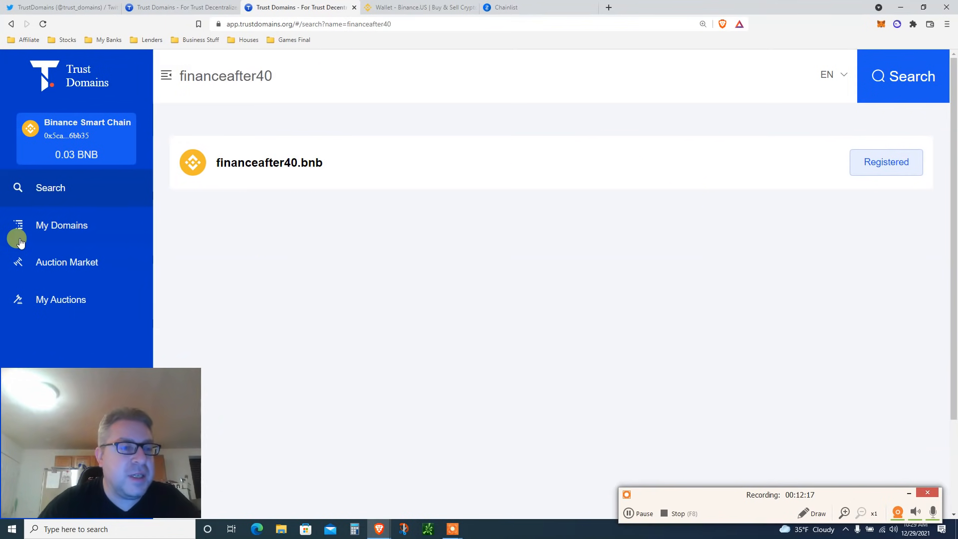
- Show My Domains listing daytrader.bnb and financeafter40.bnb as owned
left_click(58, 224)
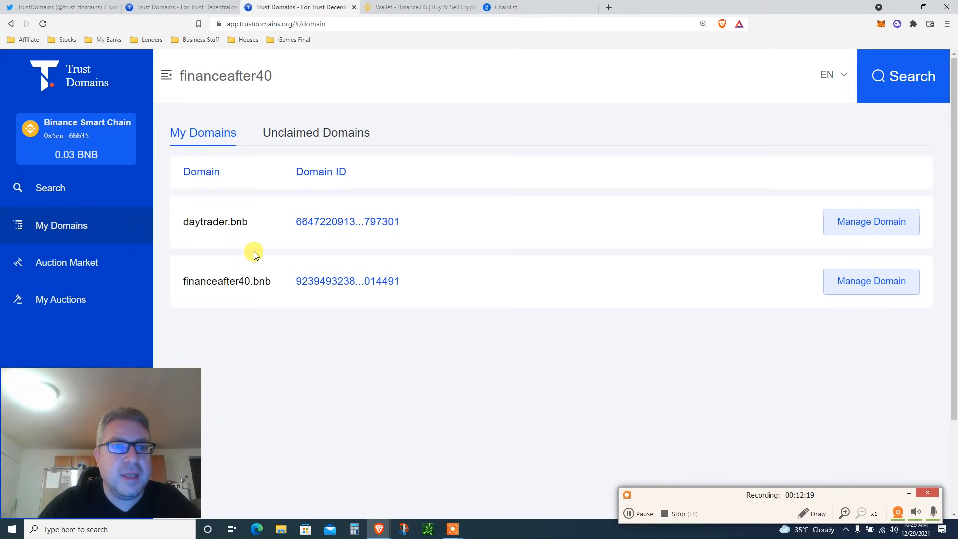